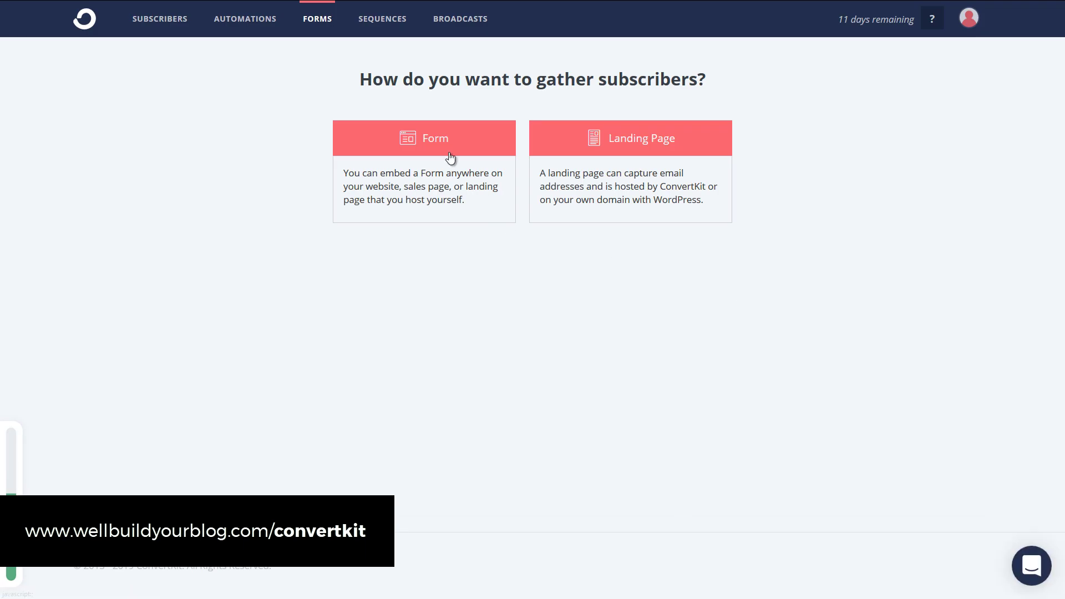
Start a new Modal-format form from the 'Join the newsletter' template
click(447, 152)
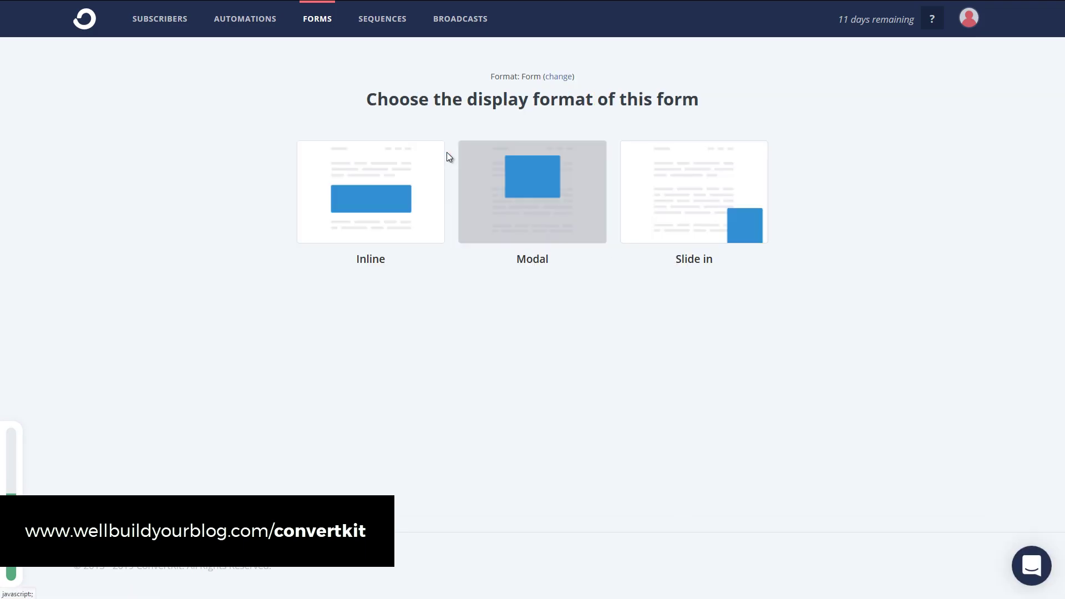
click(544, 197)
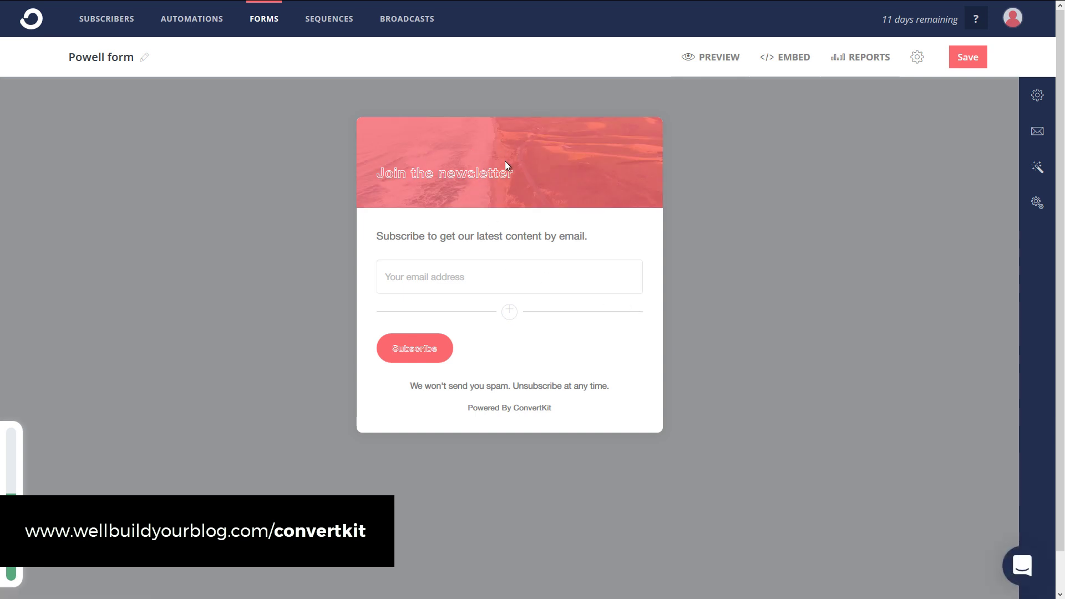
Change the header to 'Subscribe for yoru Free Download' in normal font weight
drag(377, 173, 515, 177)
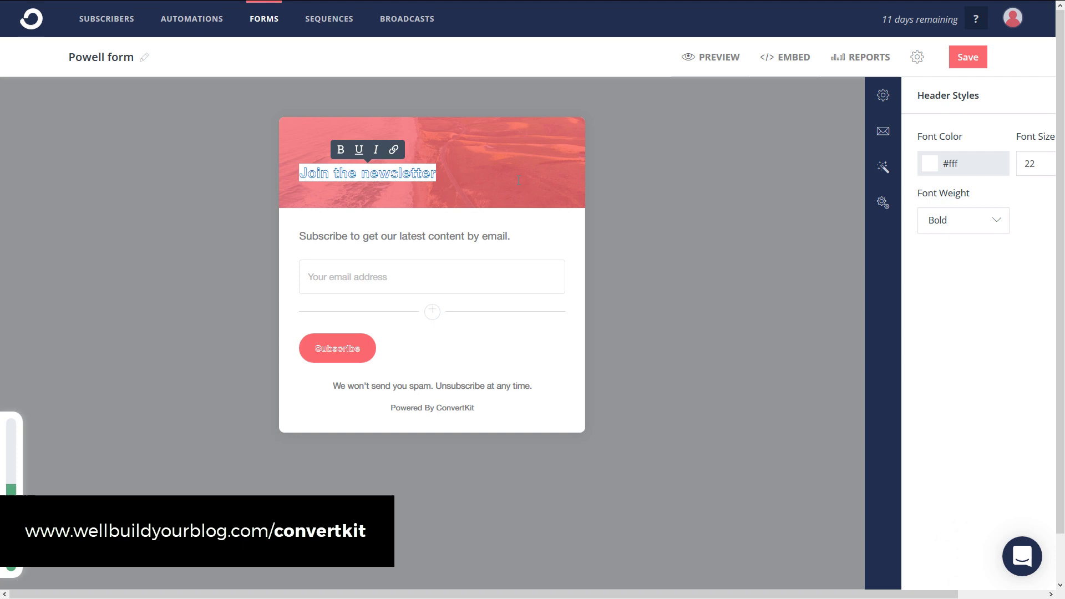
text(Subsc)
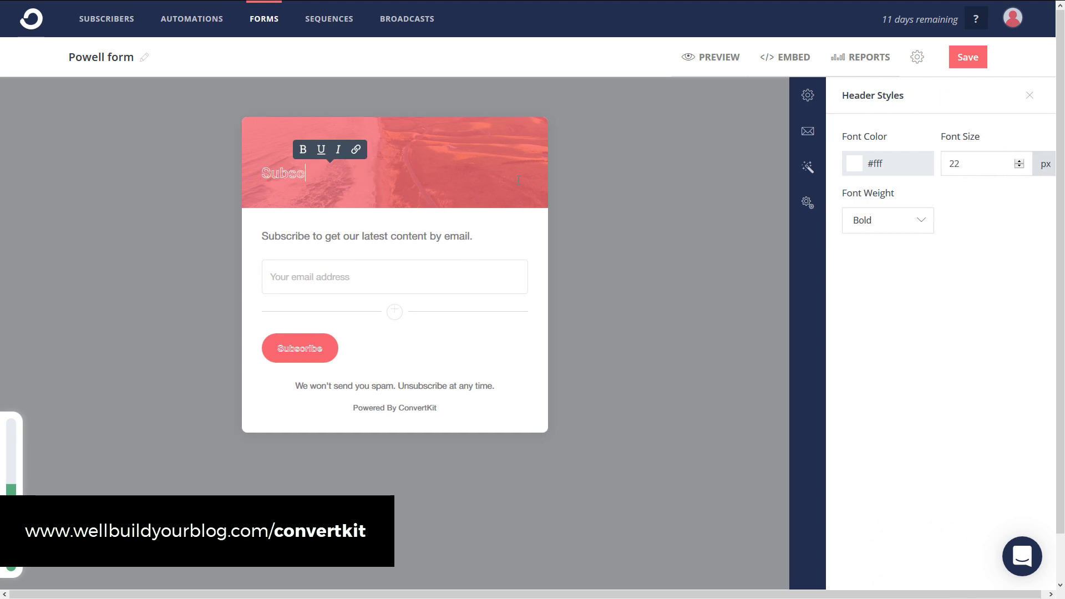
text(ribe for yoru Free Download)
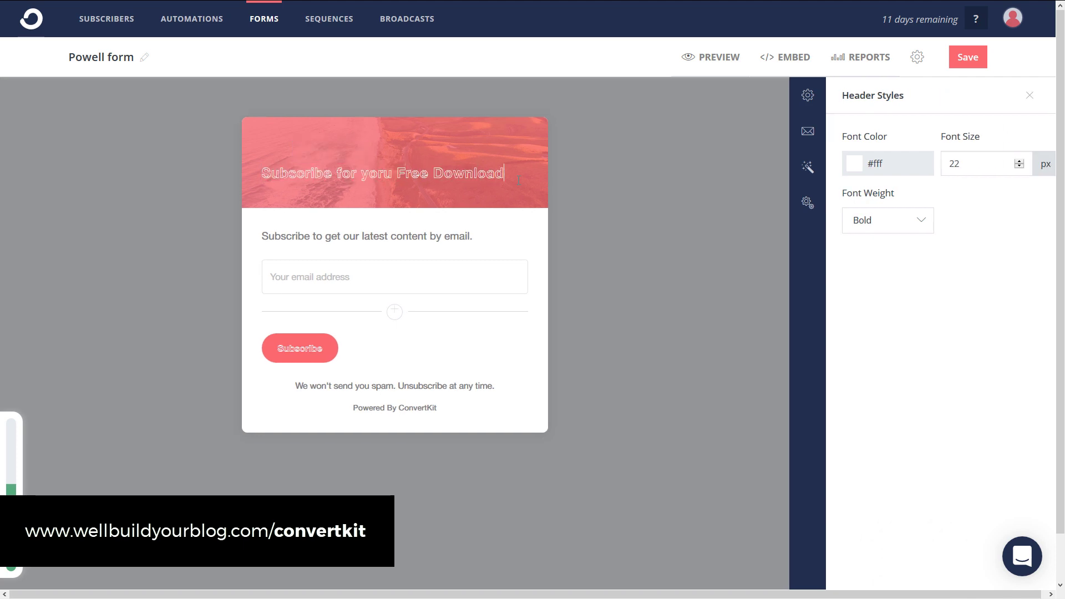
key(ctrl+a)
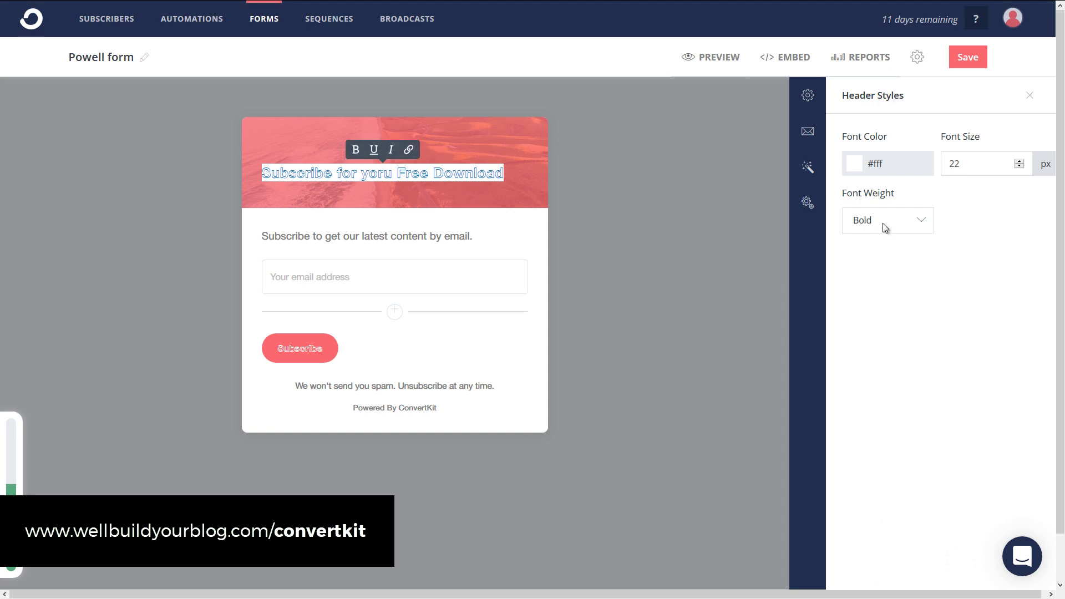
click(883, 223)
click(873, 240)
Append 'Your PDF will arrive soon.' to the end of the subheader, correcting typos
click(369, 236)
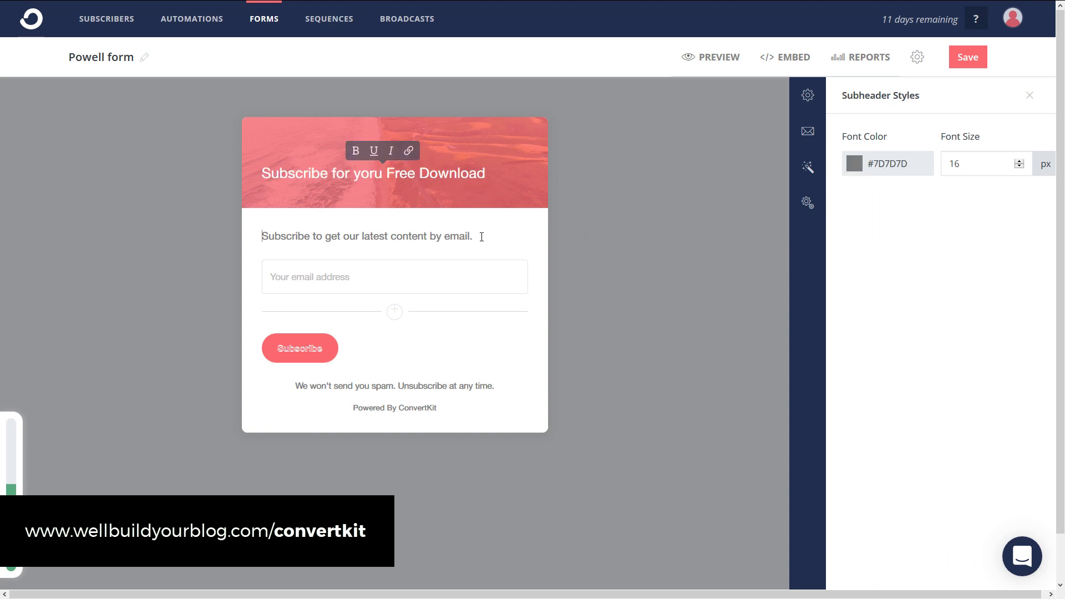
mouse_move(473, 236)
mouse_down()
mouse_move(374, 237)
mouse_move(474, 236)
mouse_up()
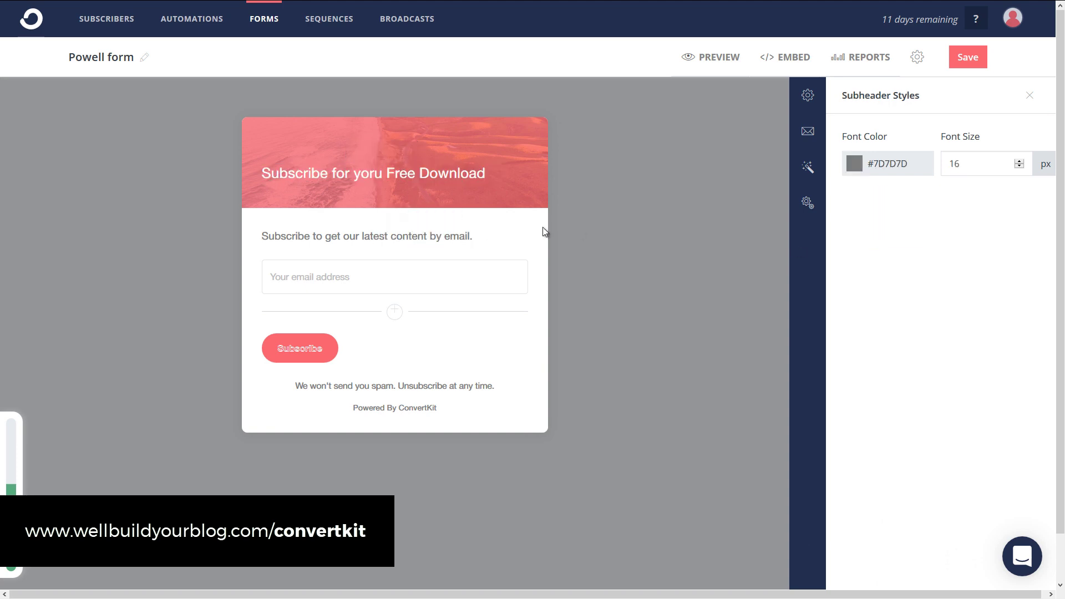
text(Your PDf willa rrive soon/)
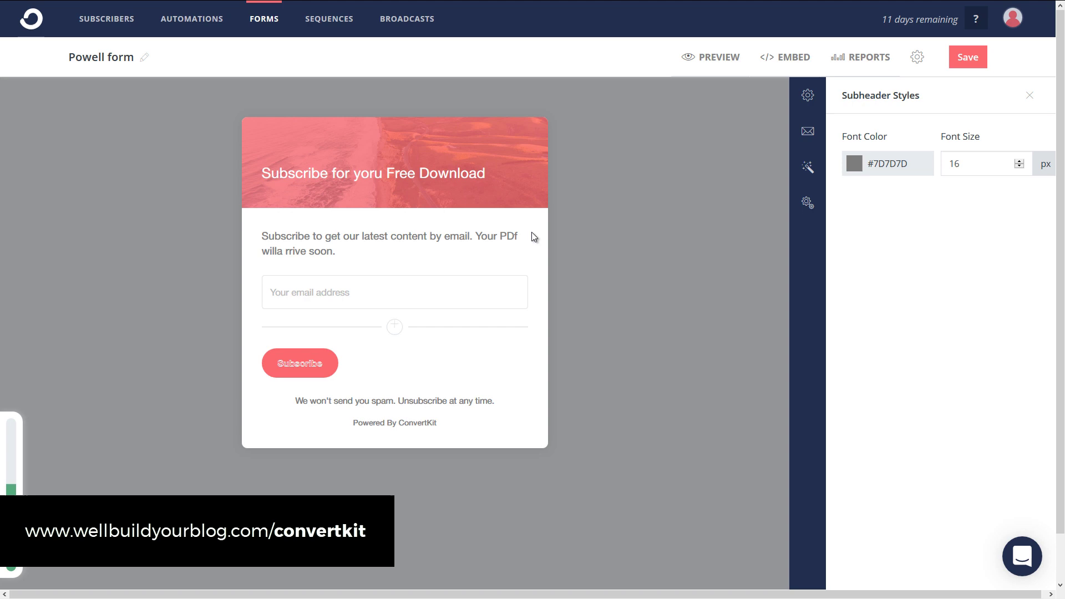
drag(517, 236, 513, 236)
text(F)
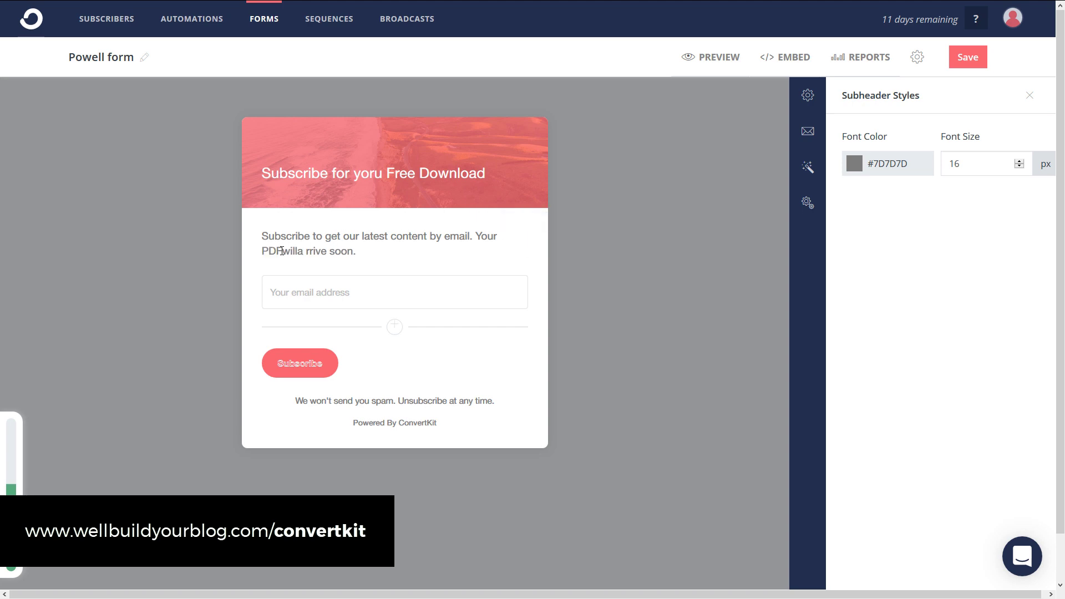
click(298, 251)
key(Delete)
key(Right)
text(a)
click(282, 252)
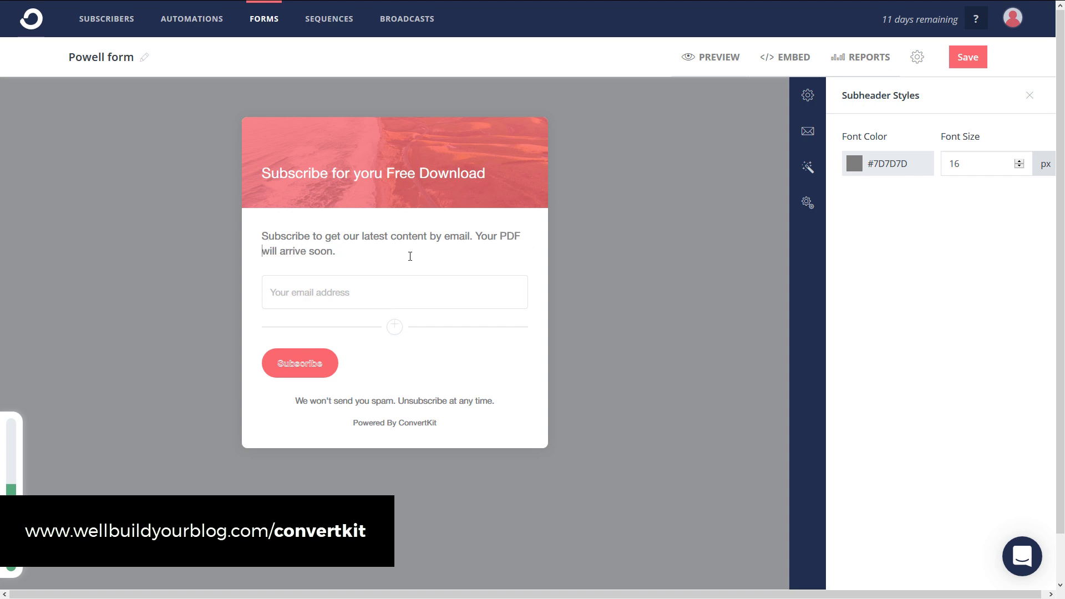
Add a new field, check the custom fields list, then delete the blank field
click(395, 327)
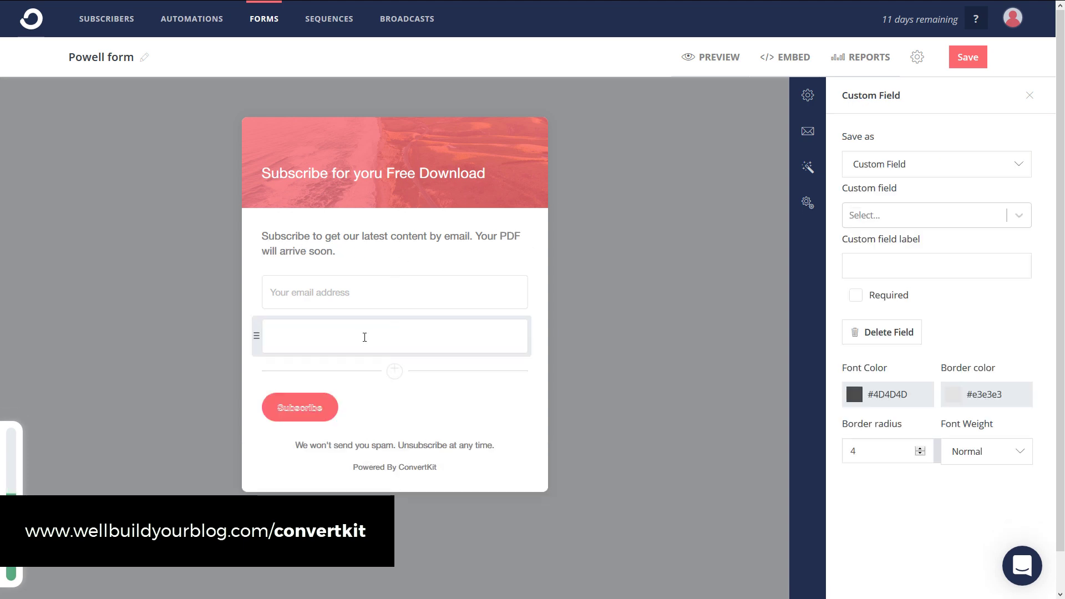
click(1000, 214)
click(1000, 214)
click(433, 342)
click(882, 336)
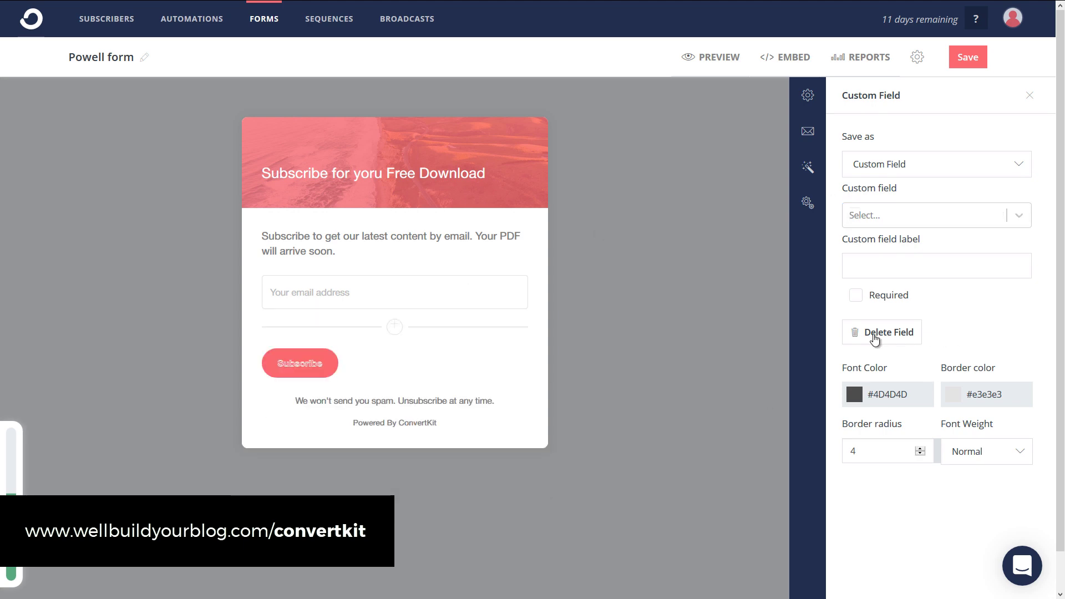
Relabel the Subscribe button 'Sign up!' in normal font weight
click(325, 367)
drag(325, 367, 272, 331)
text(Sign up!)
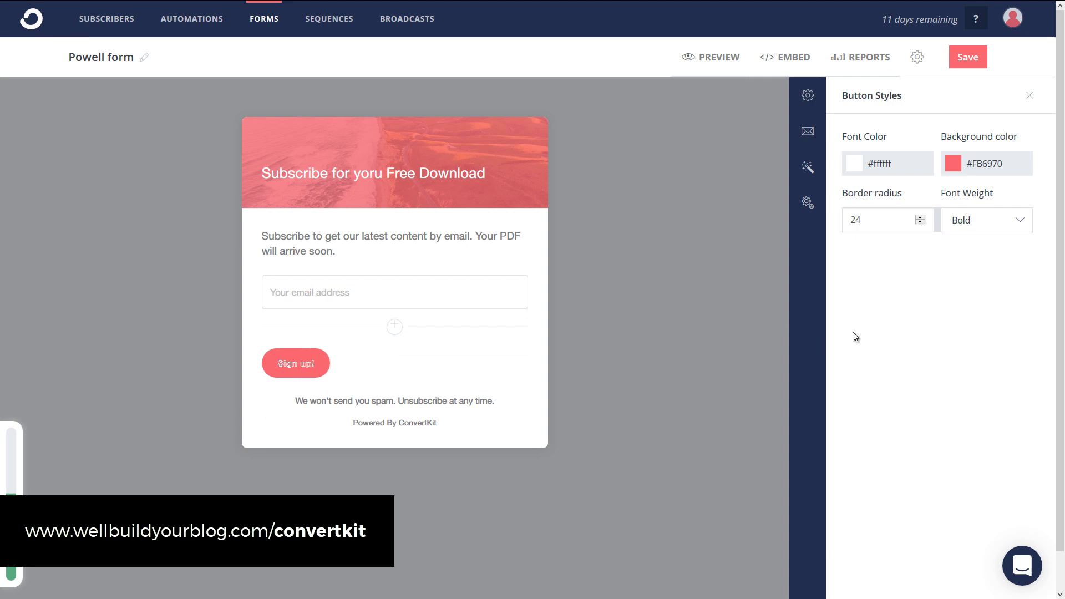
key(ctrl+a)
click(986, 228)
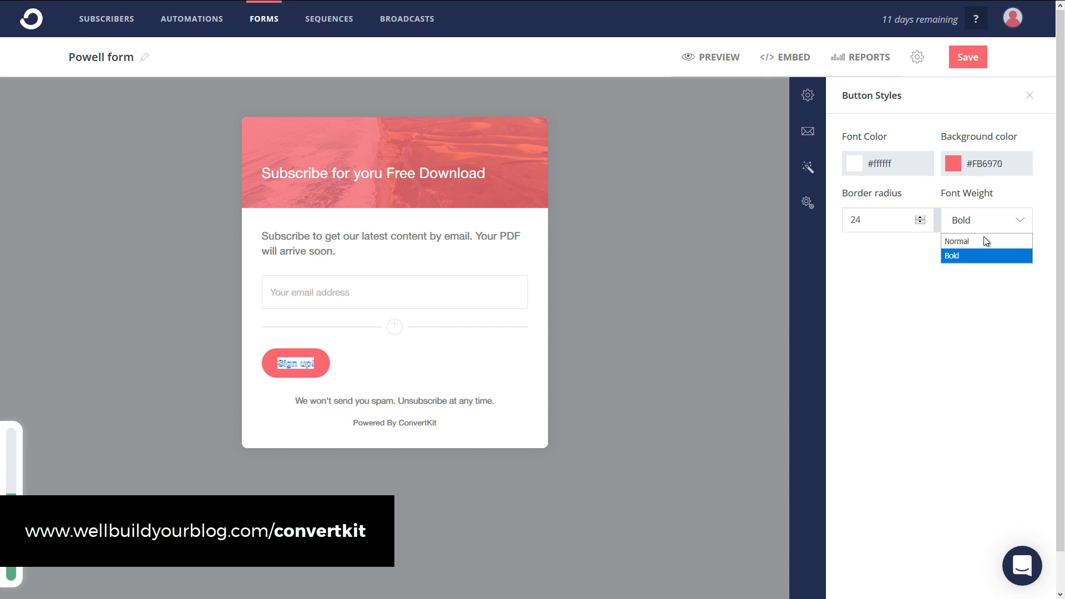
click(984, 240)
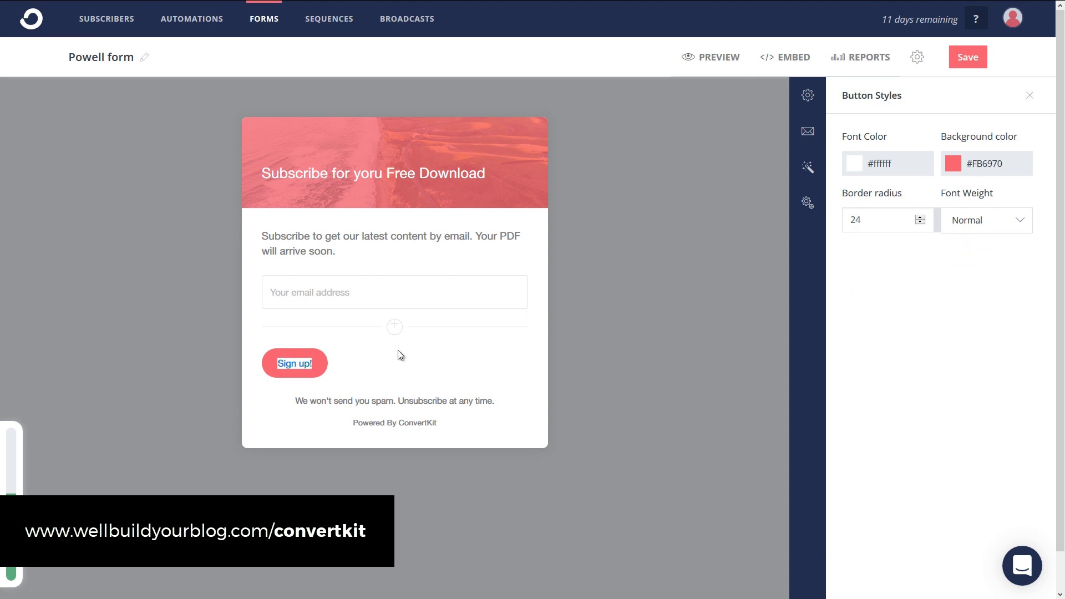
click(415, 399)
Hide and then re-show the Powered By ConvertKit link
click(375, 423)
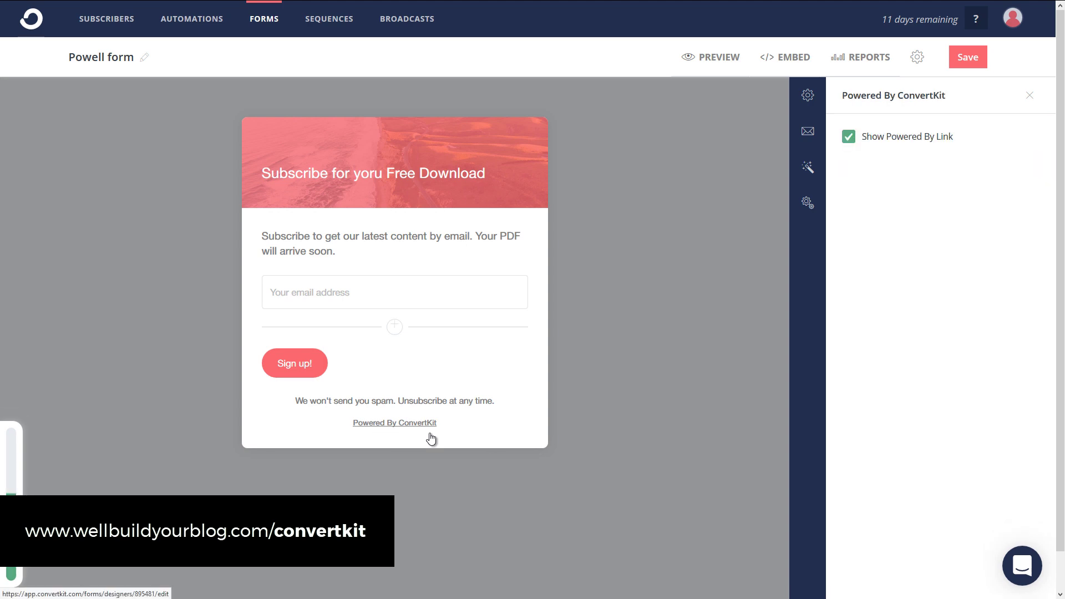
click(846, 141)
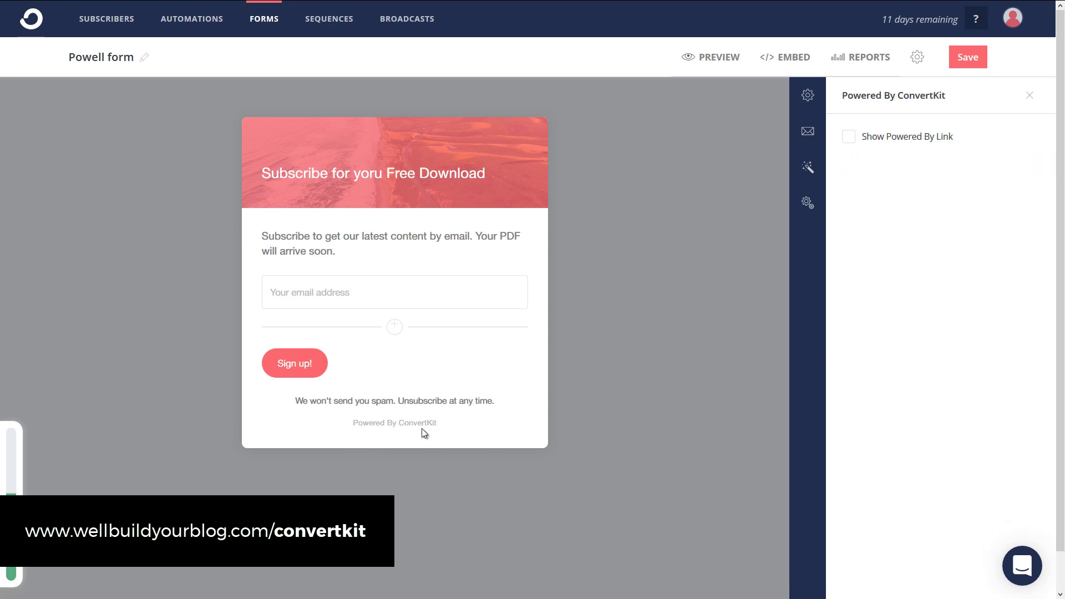
click(848, 137)
Fix the header typo 'yoru' to 'your'
click(382, 173)
key(BackSpace)
key(BackSpace)
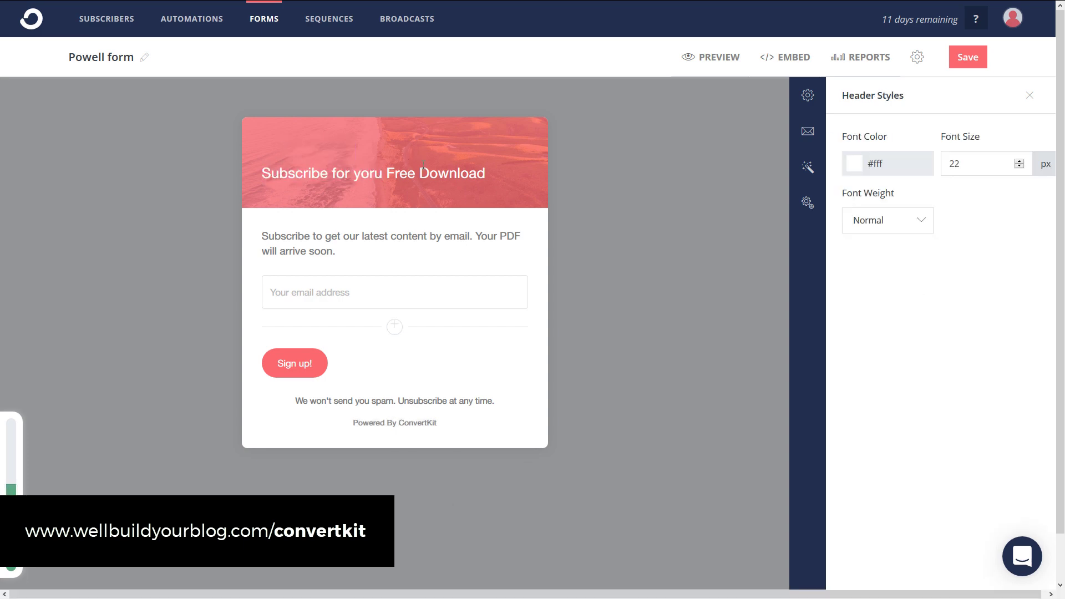
text(r)
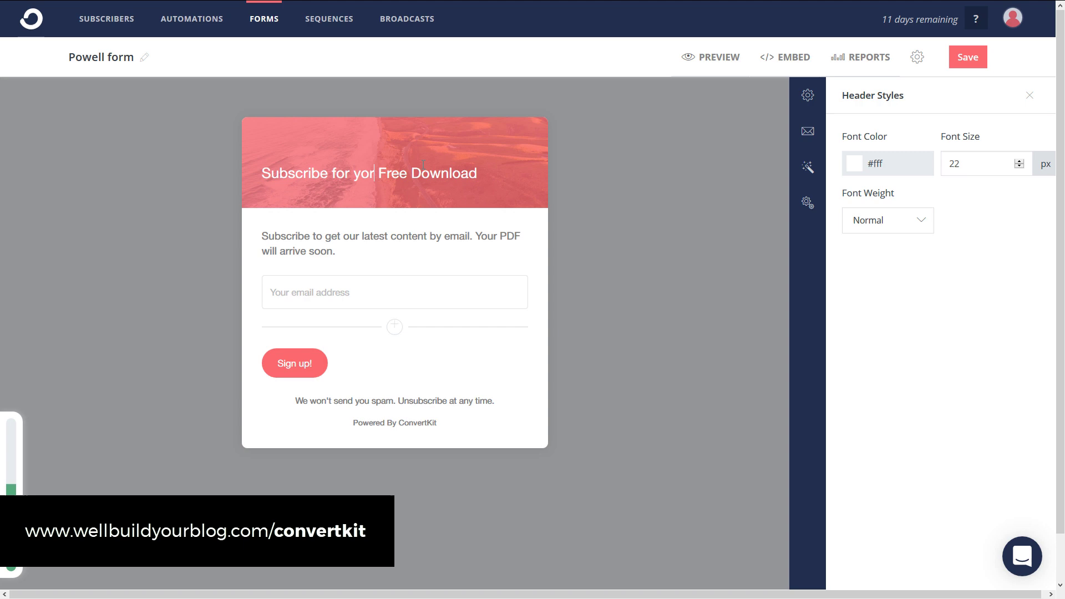
key(BackSpace)
text(ur)
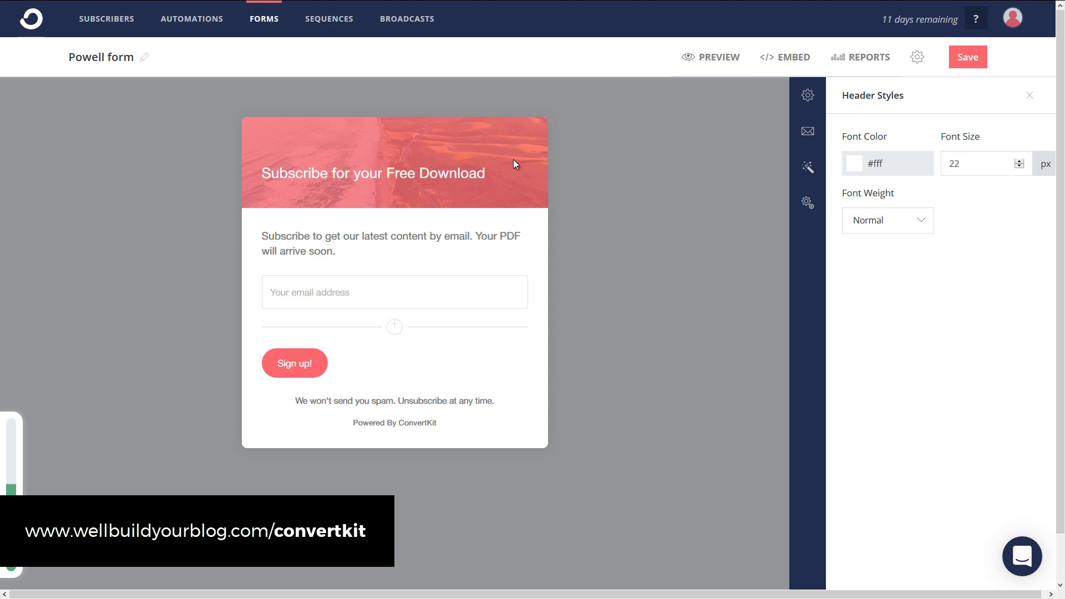
Set the modal to appear at 20% scroll, on All Devices, every 15 days
click(807, 95)
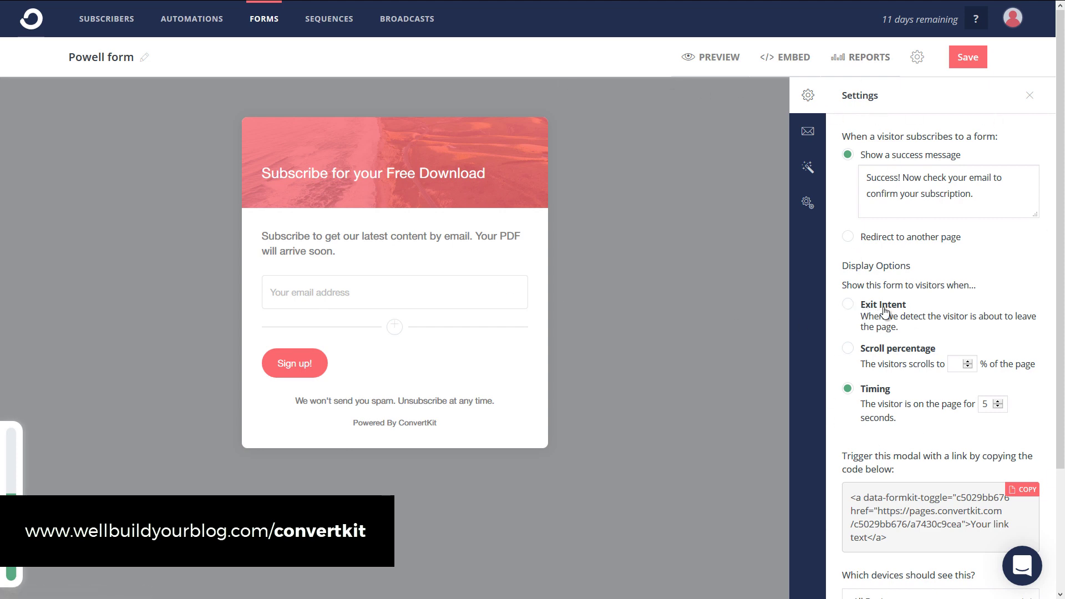
drag(861, 307, 907, 314)
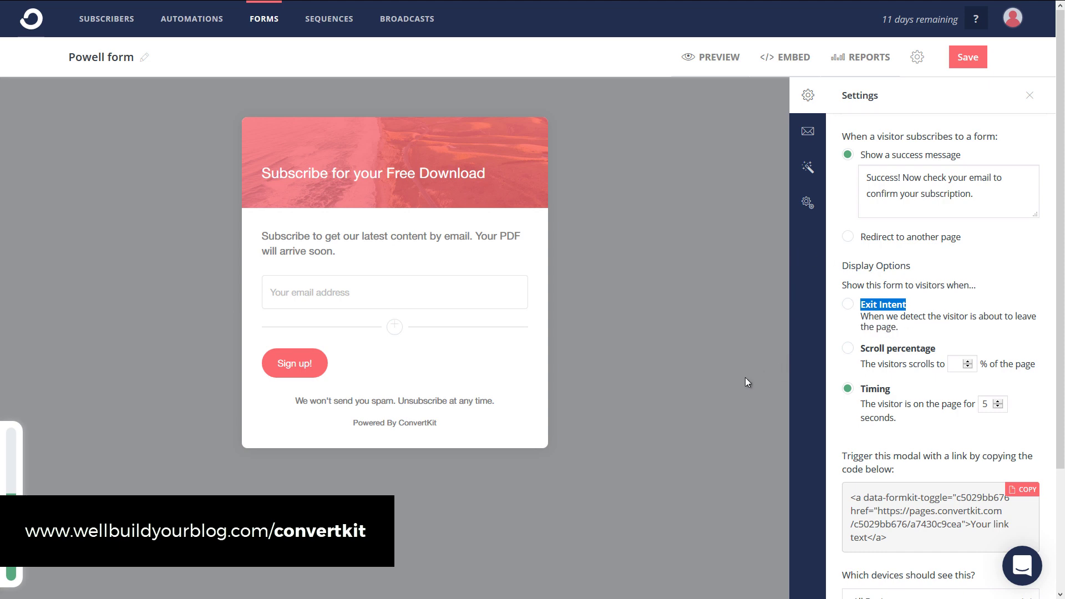
click(847, 349)
click(959, 366)
text(20)
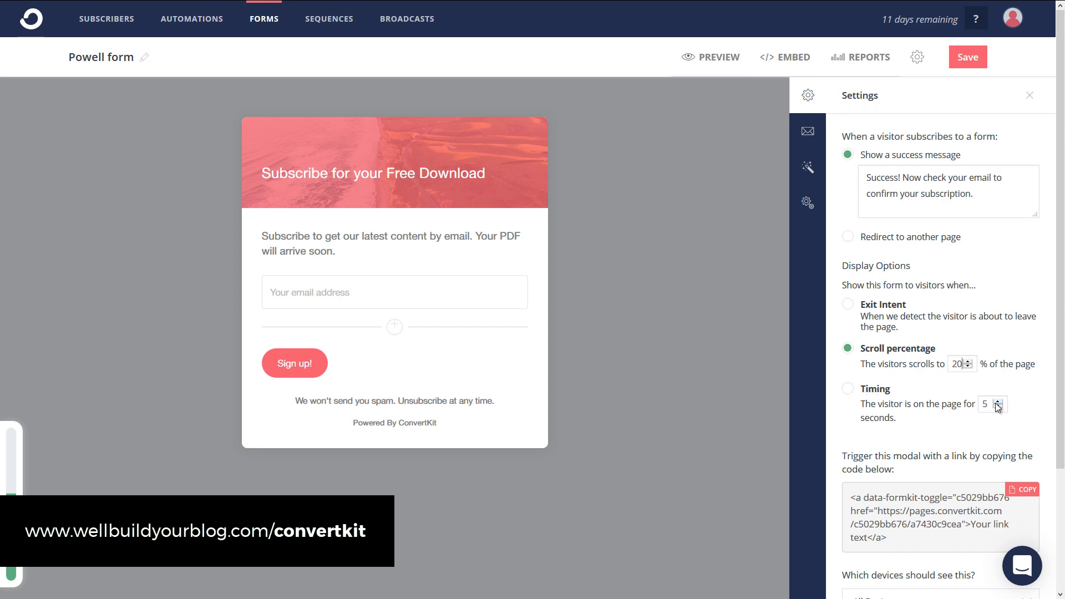
scroll(865, 372, down, 3)
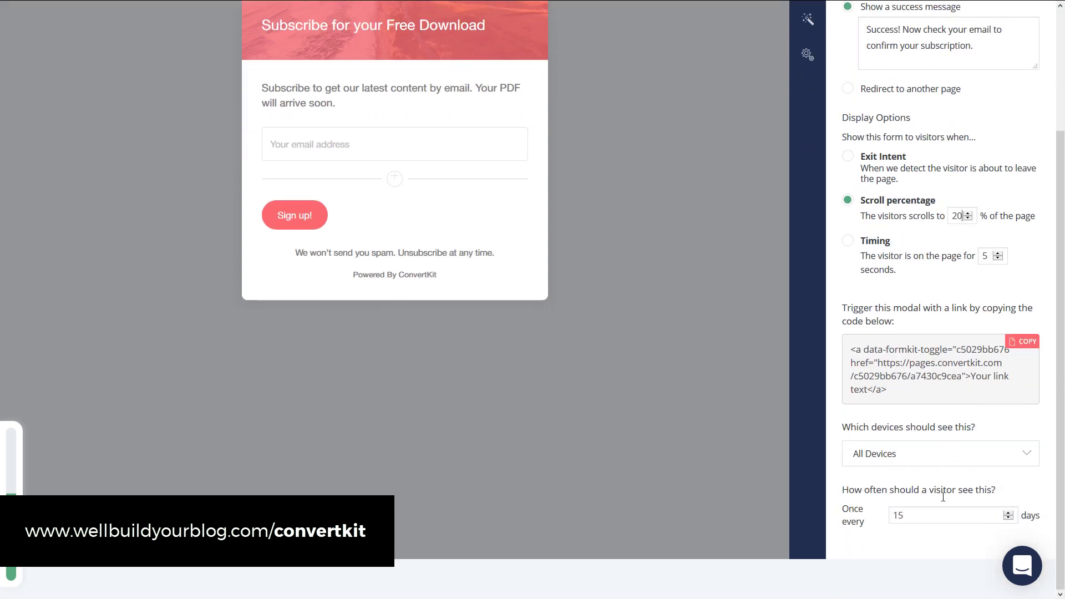
scroll(943, 471, up, 3)
scroll(947, 499, down, 3)
scroll(953, 515, up, 3)
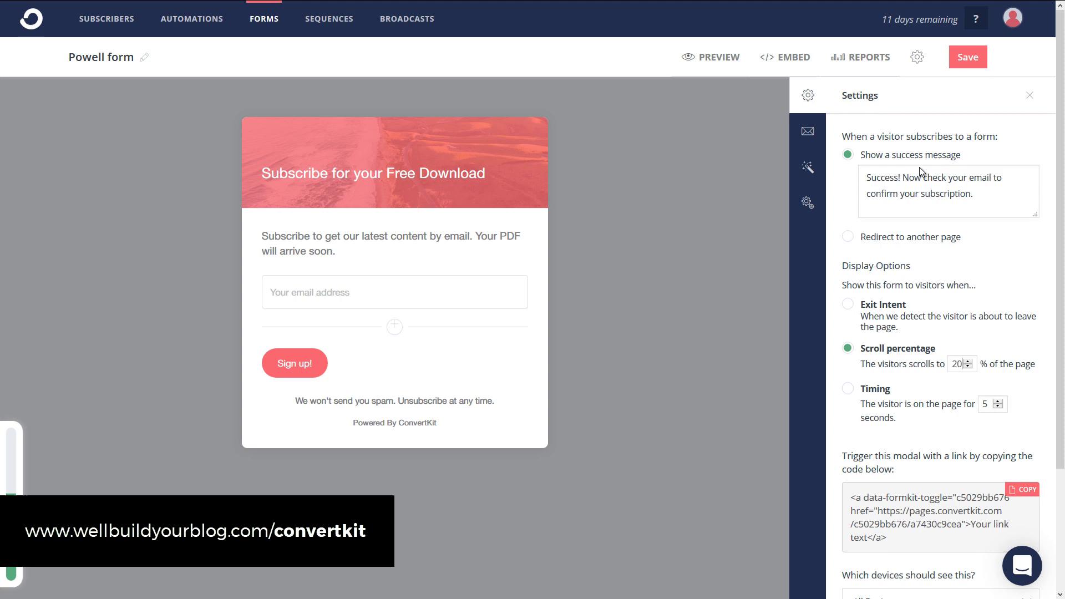
Redirect confirmed subscribers to a Download instead of a URL, then bring up the Styles panel
click(813, 143)
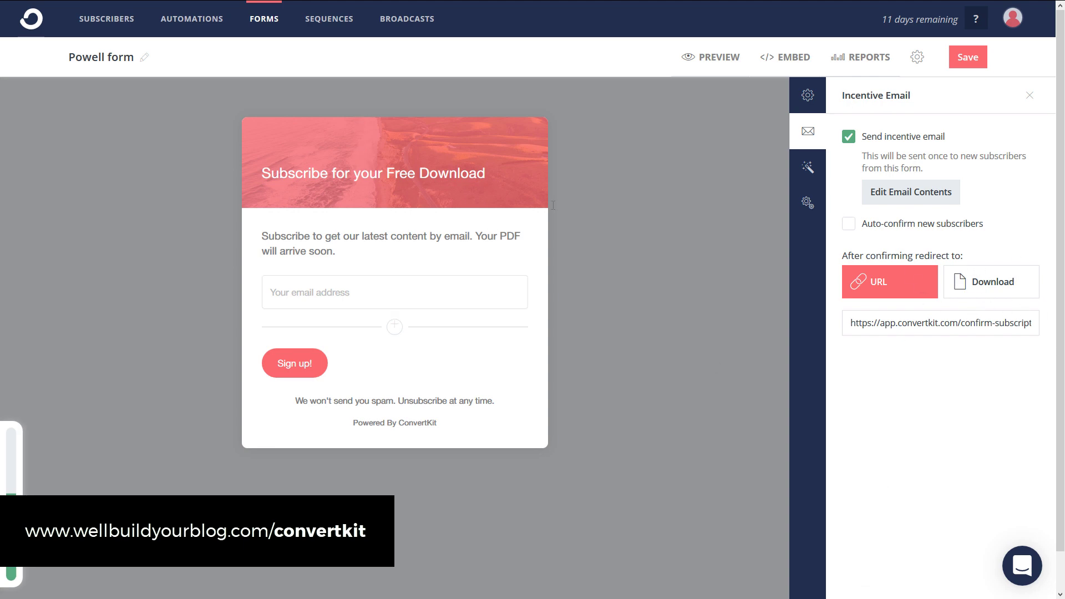
click(1004, 293)
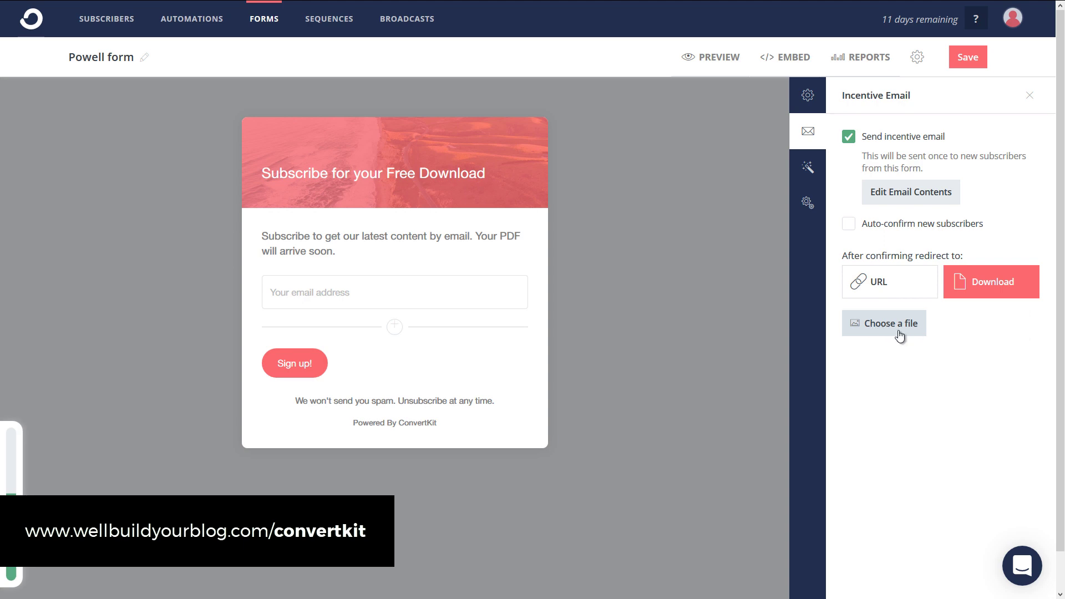
click(810, 169)
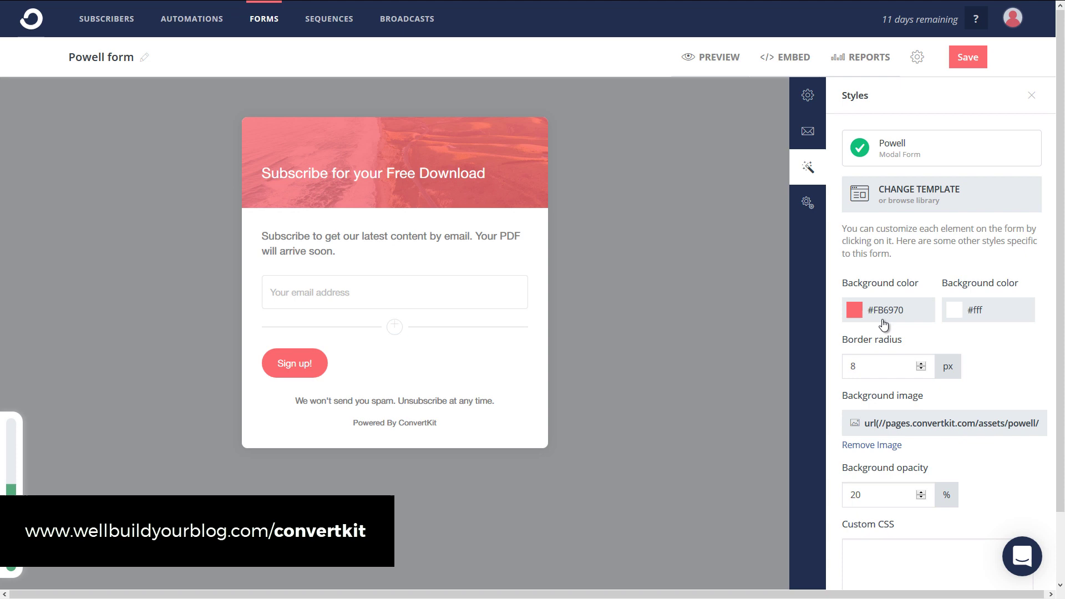
Set the header background colour to dark green #006319
scroll(879, 317, down, 2)
scroll(877, 300, up, 2)
click(864, 311)
click(956, 396)
drag(882, 364, 963, 398)
click(1022, 369)
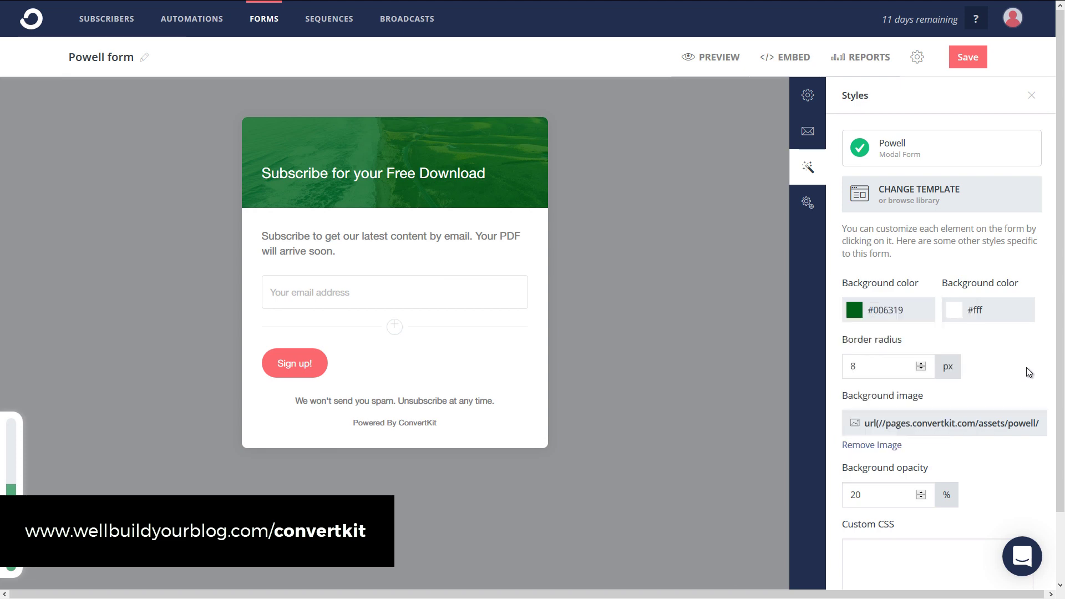
Keep the body background white #ffffff and set the border radius to 11 px
click(954, 310)
drag(937, 358, 837, 245)
click(1034, 282)
click(920, 369)
click(920, 369)
click(920, 369)
click(921, 369)
scroll(963, 434, down, 2)
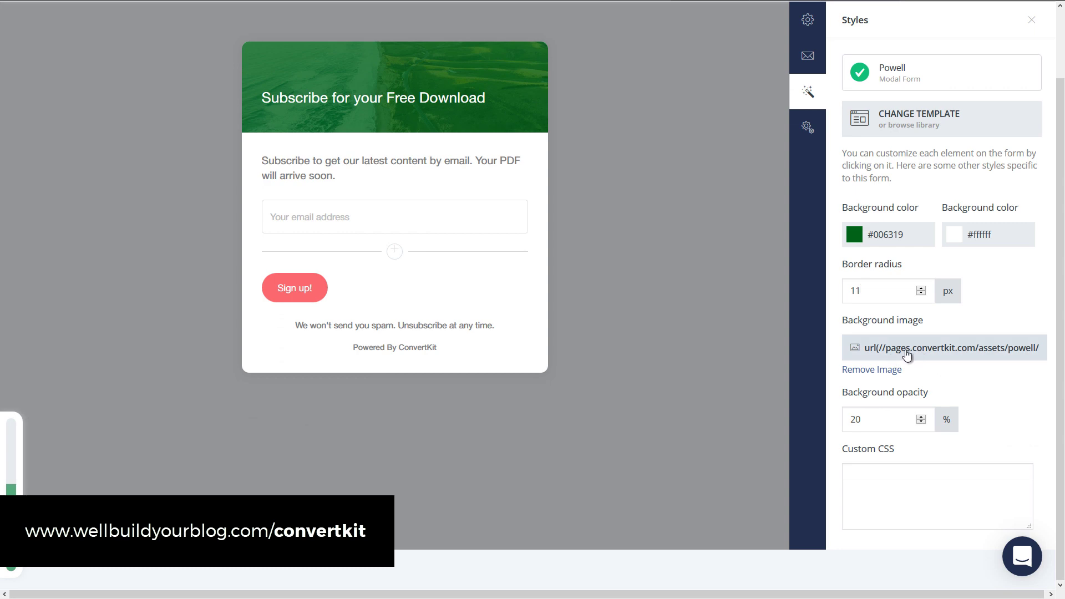
Use pexels-photo-85528.jpeg as the header background image at 75% opacity
click(905, 352)
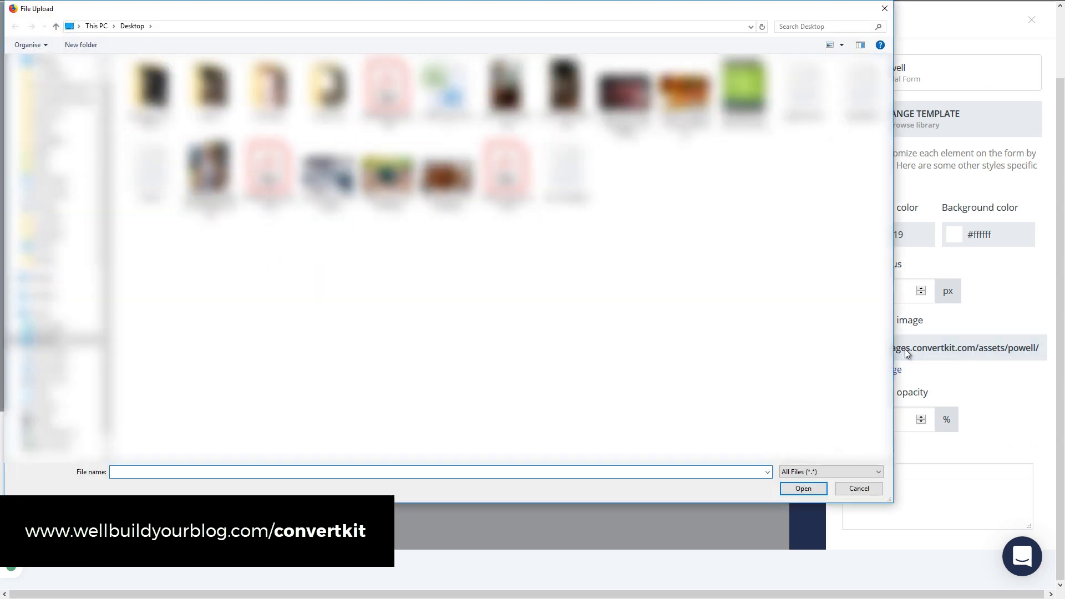
double_click(310, 192)
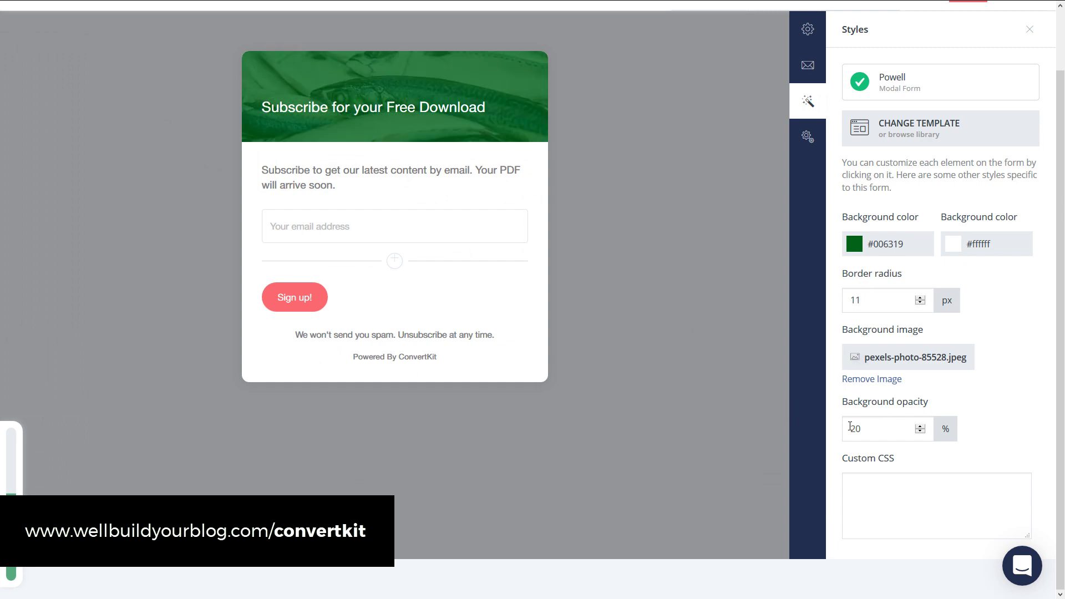
key(ctrl+a)
text(100)
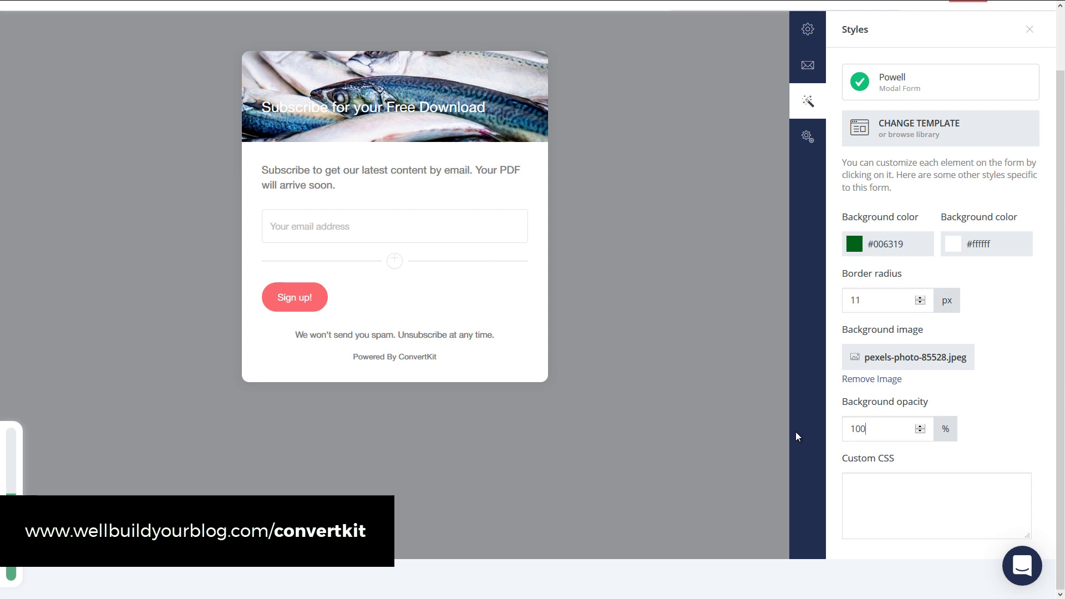
click(920, 432)
click(920, 431)
click(920, 431)
key(ctrl+a)
text(75)
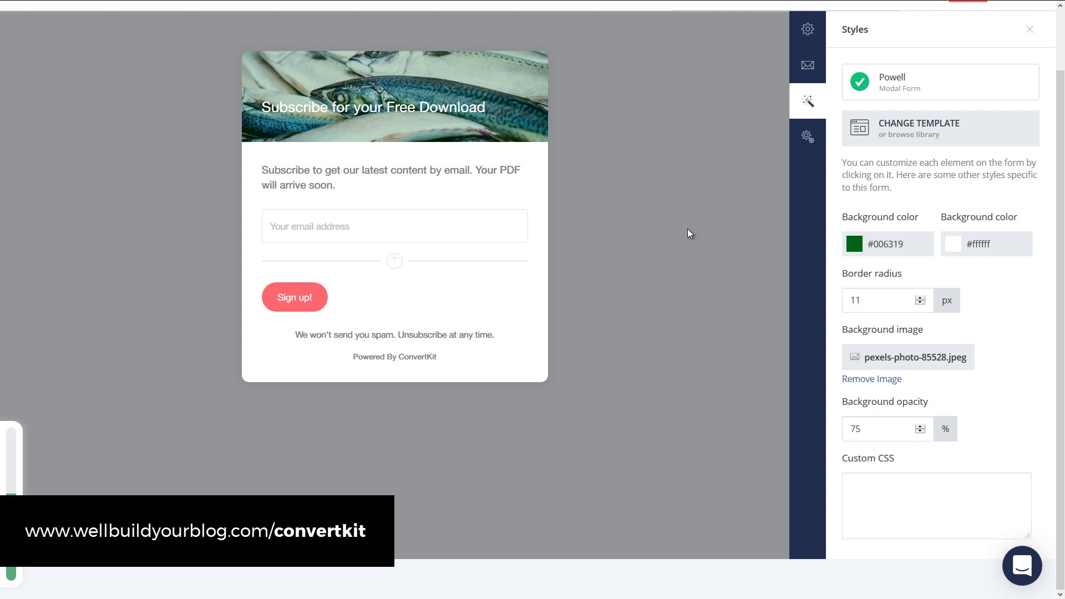
Make the Sign up! button black #000000 with border radius 0
click(311, 299)
click(992, 124)
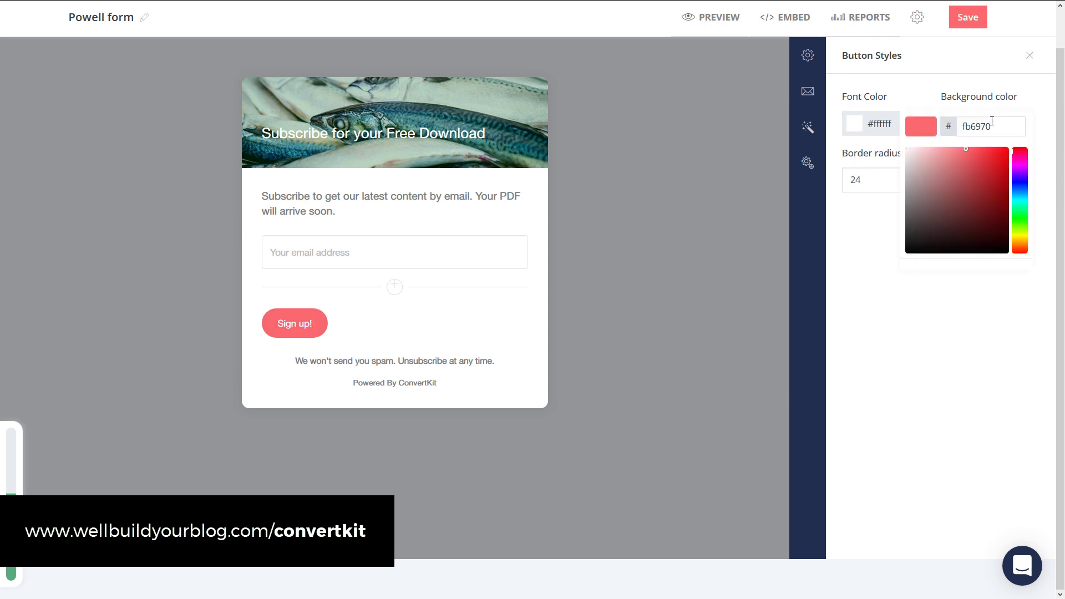
drag(1003, 174, 1018, 274)
click(1015, 280)
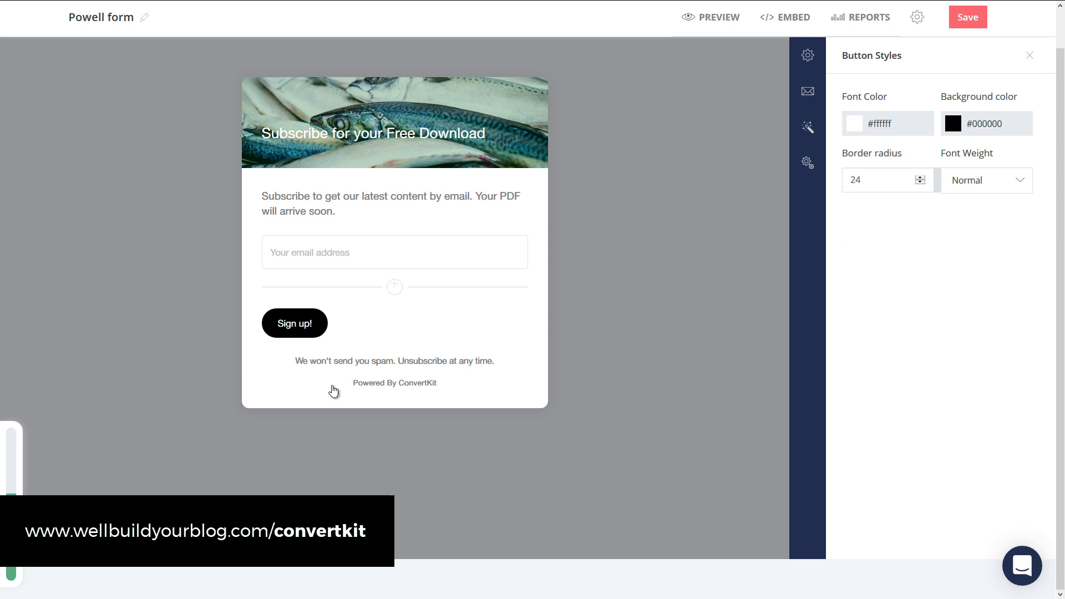
drag(888, 180, 746, 185)
text(0)
Rename the form to 'popup1' and save it
mouse_move(150, 5)
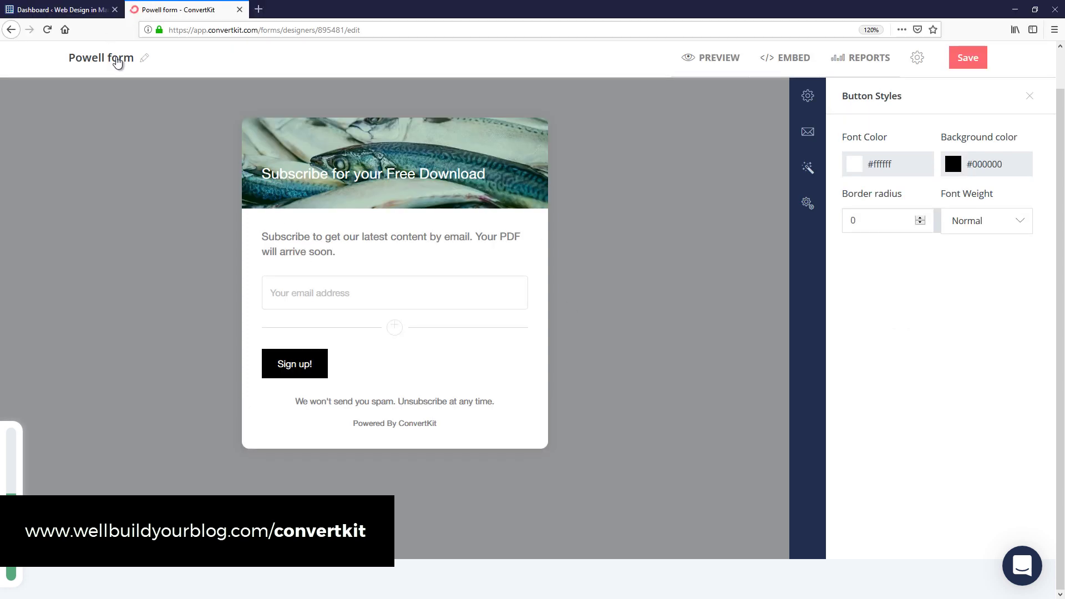
drag(134, 62, 68, 62)
text(popup1)
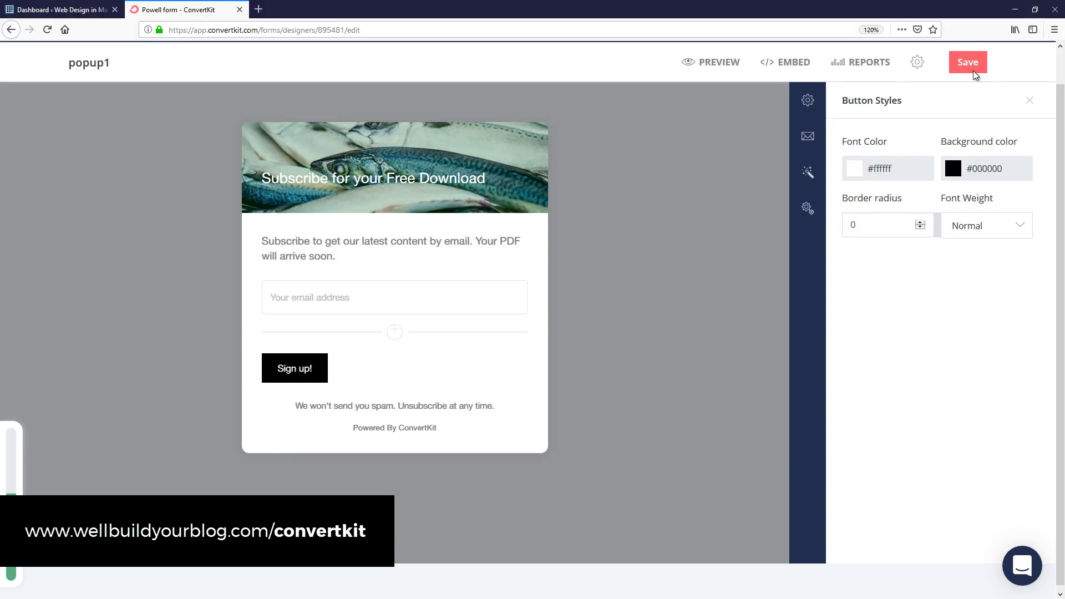
click(969, 31)
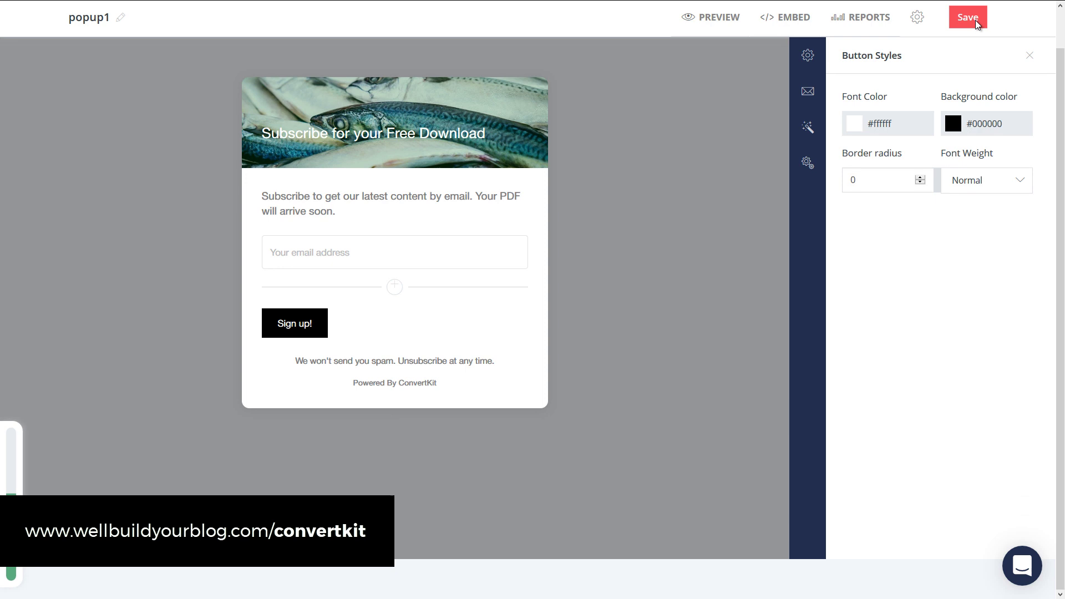
click(977, 24)
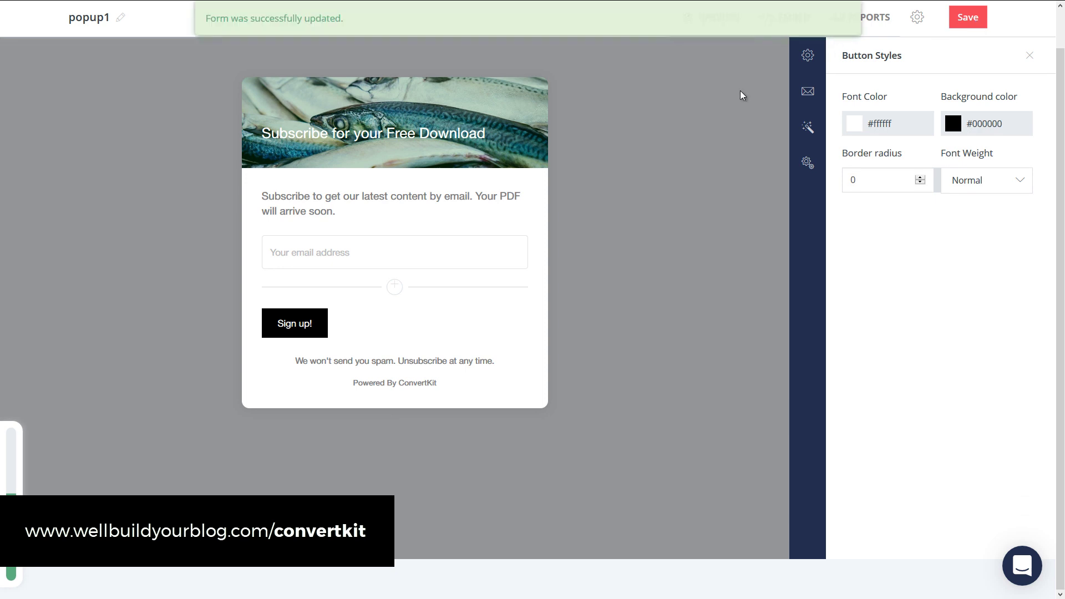
Create a new Slide in form, Mills form, from the Join the Newsletter template
scroll(542, 105, up, 1)
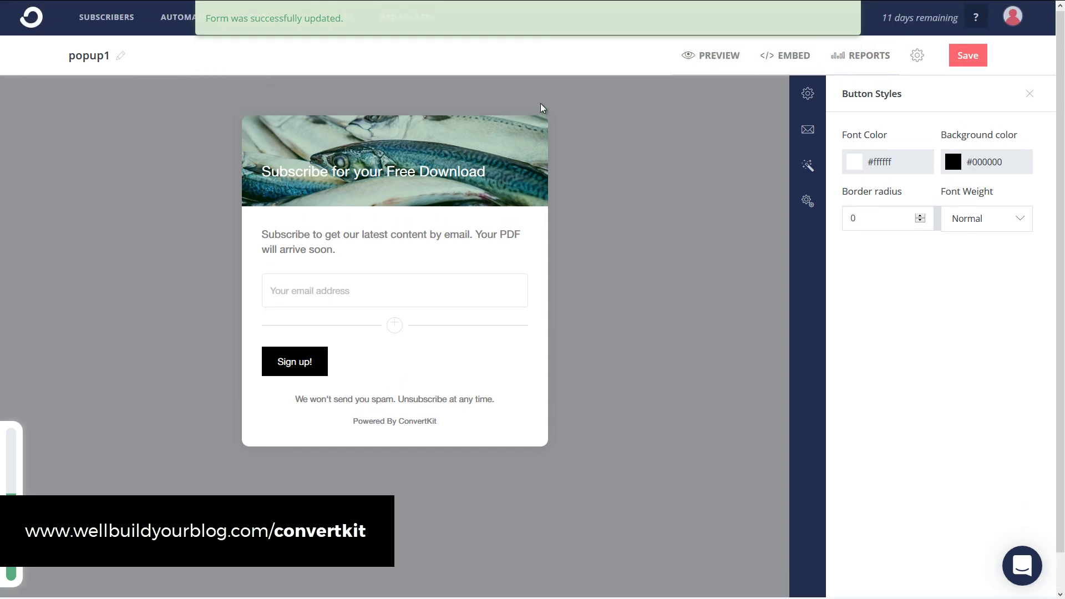
click(264, 27)
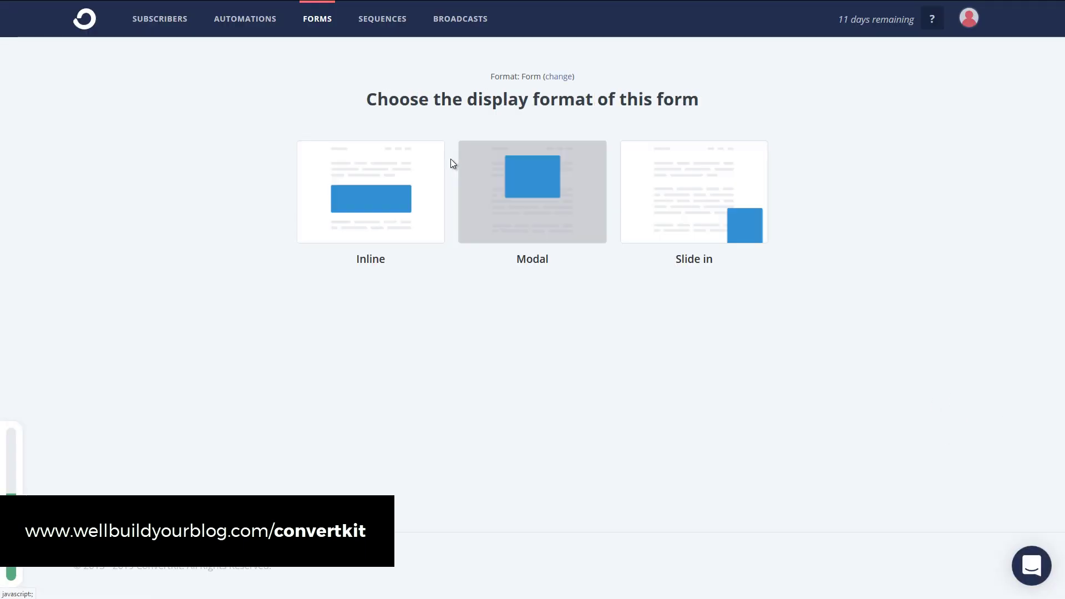
click(713, 224)
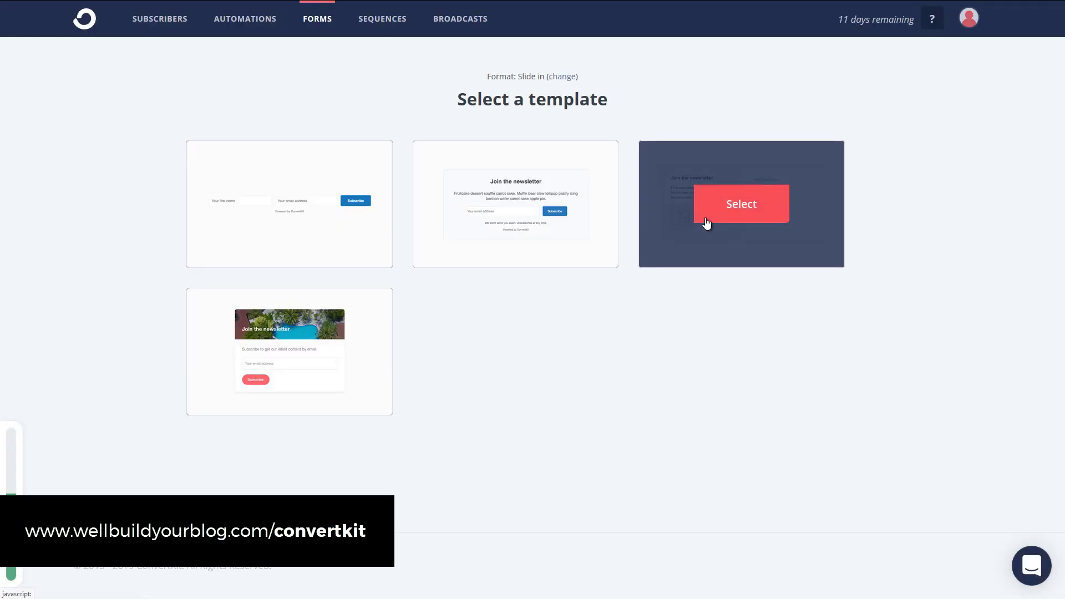
mouse_move(488, 191)
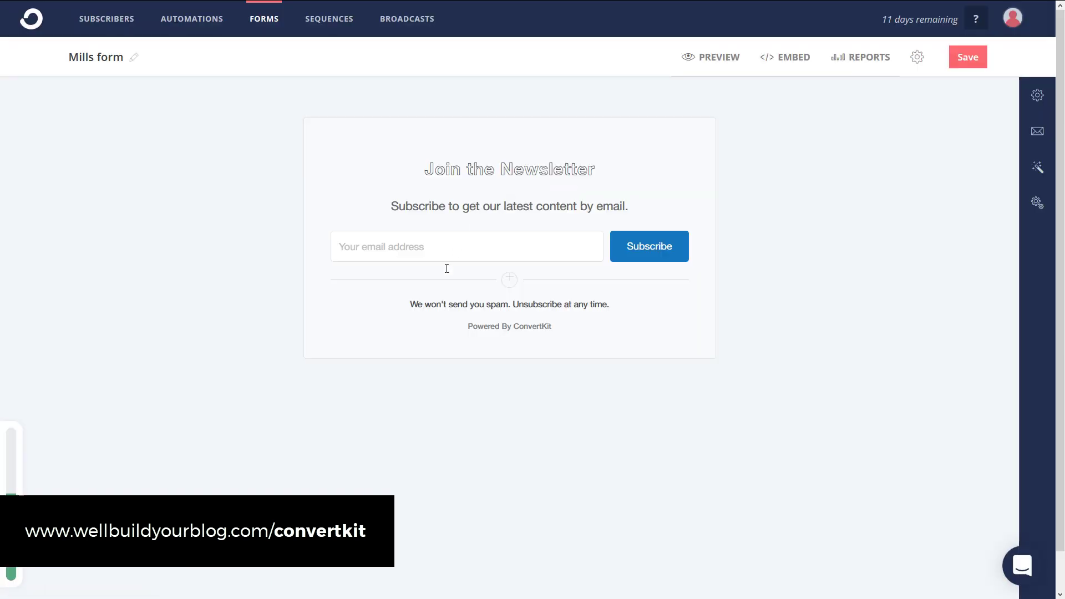
Set the slide-in form to appear after visitors scroll 30% of the page
drag(424, 169, 540, 169)
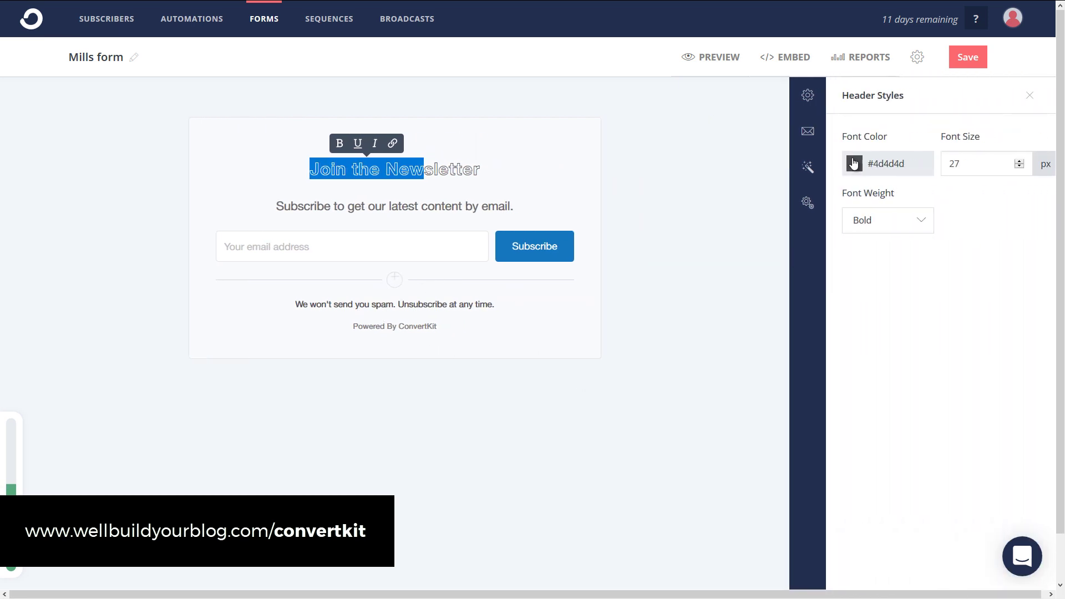
click(807, 97)
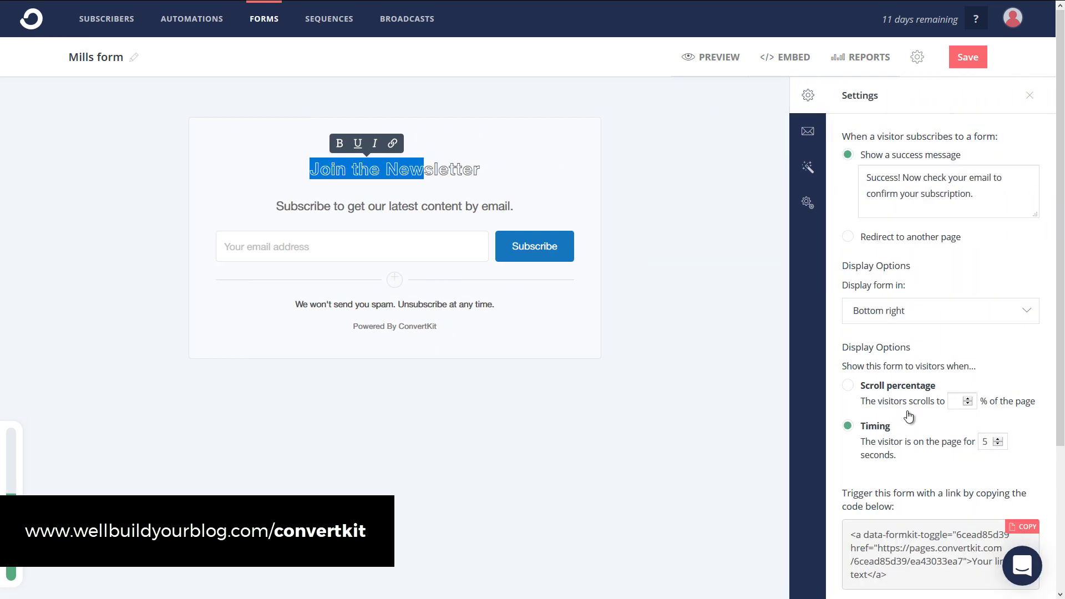
click(883, 386)
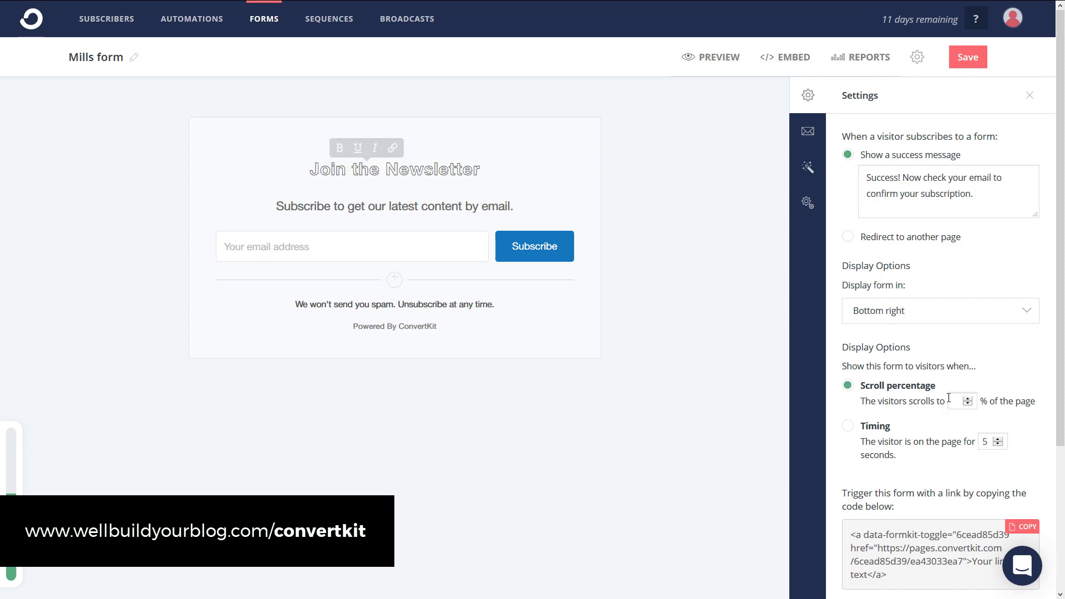
click(959, 402)
text(30)
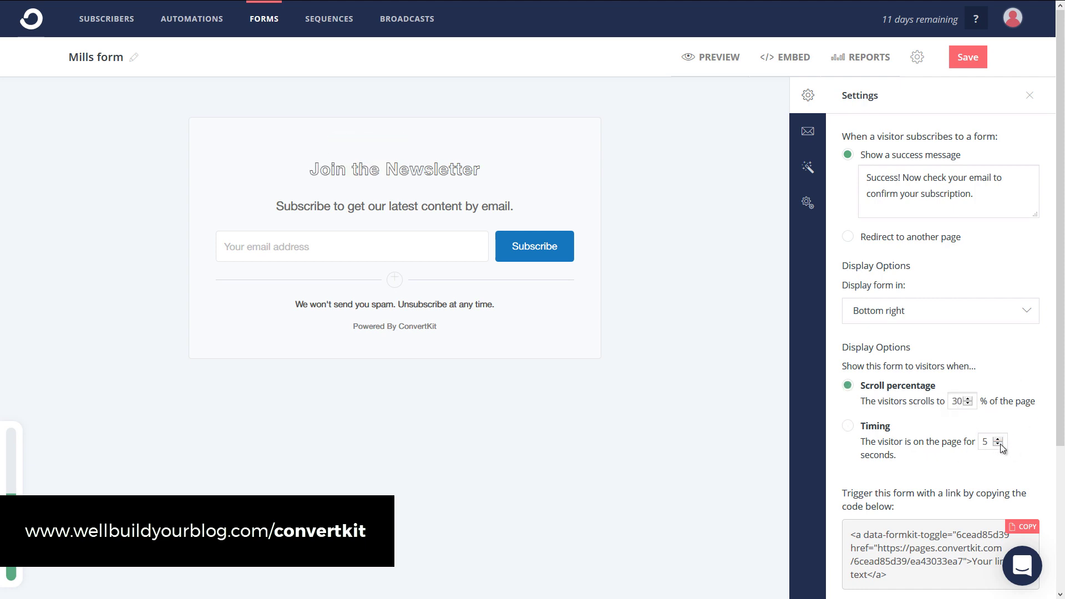
scroll(1001, 449, down, 3)
scroll(1006, 515, up, 3)
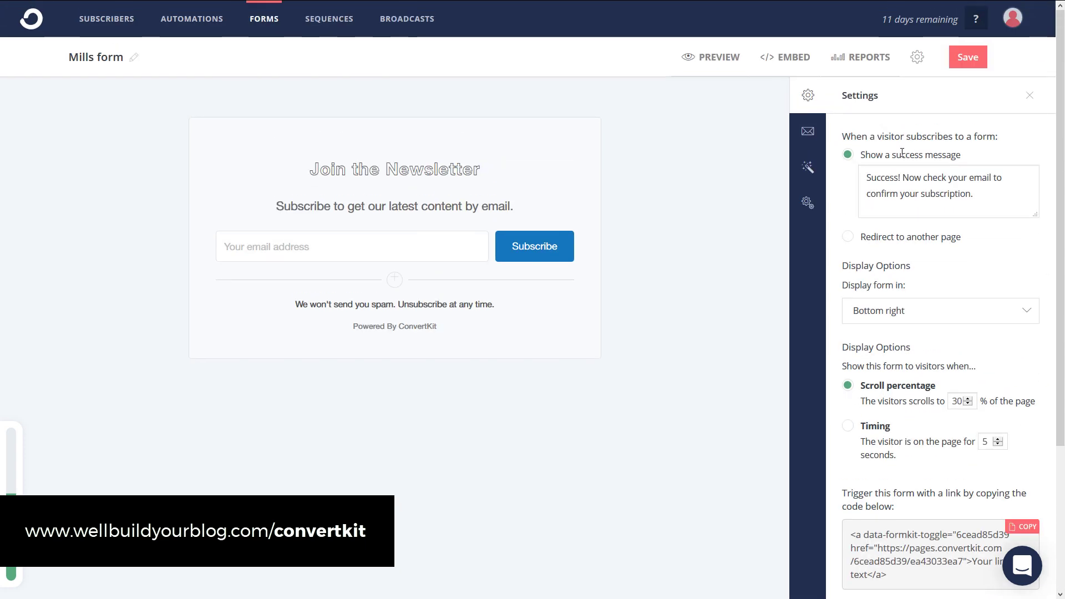
Review the Incentive Email, Styles and Advanced settings panels
click(807, 131)
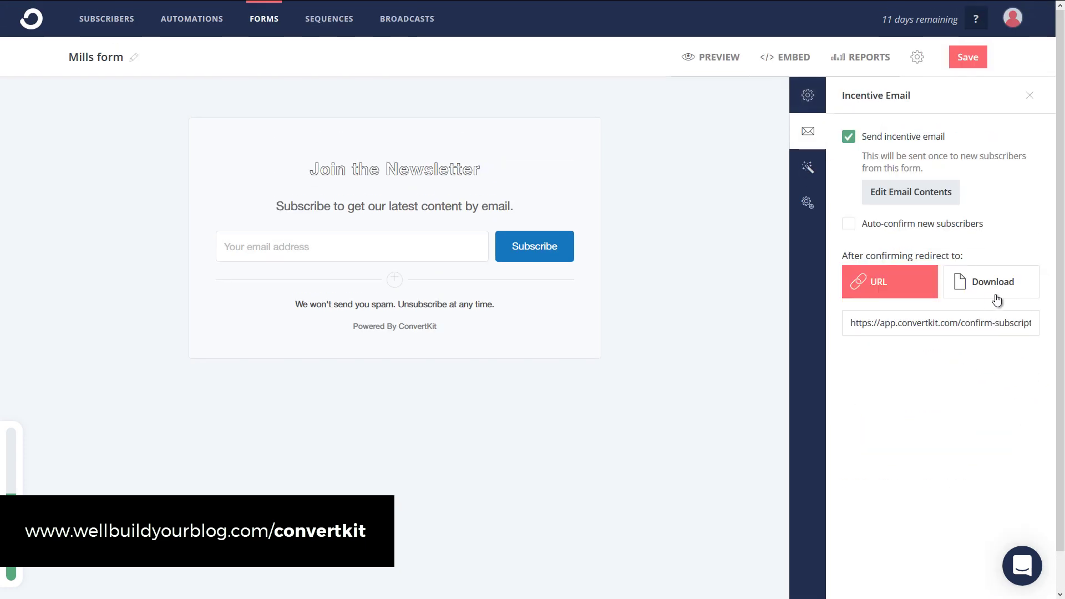
click(805, 169)
click(807, 202)
Rename 'Mills form' to 'slide1' and save it
click(82, 64)
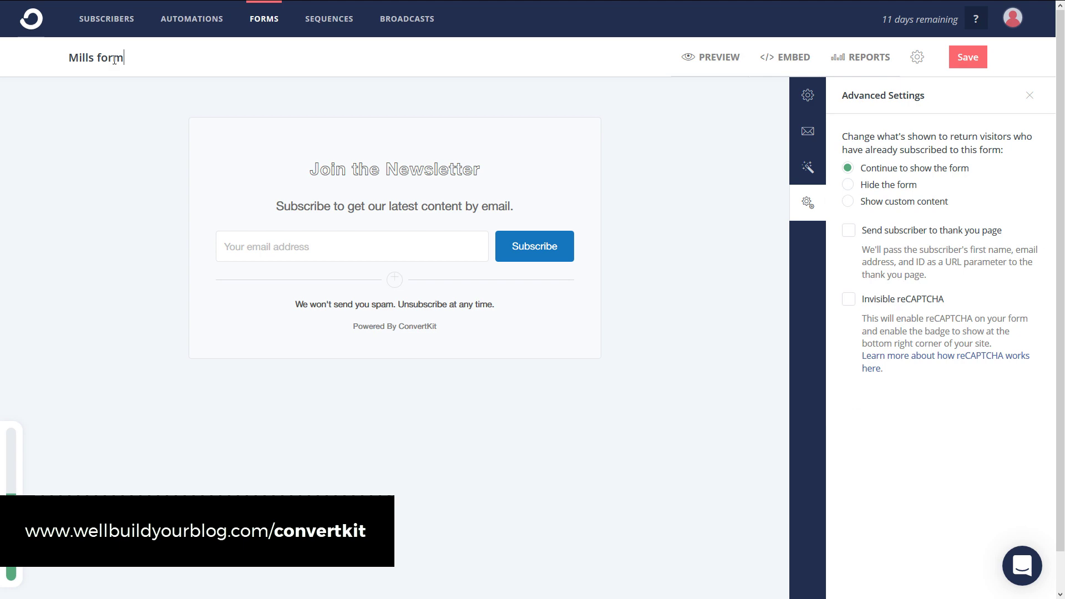
drag(123, 58, 7, 64)
text(slide1)
click(959, 64)
Give slide1's Subscribe button a black 010203 background colour
drag(310, 159, 461, 169)
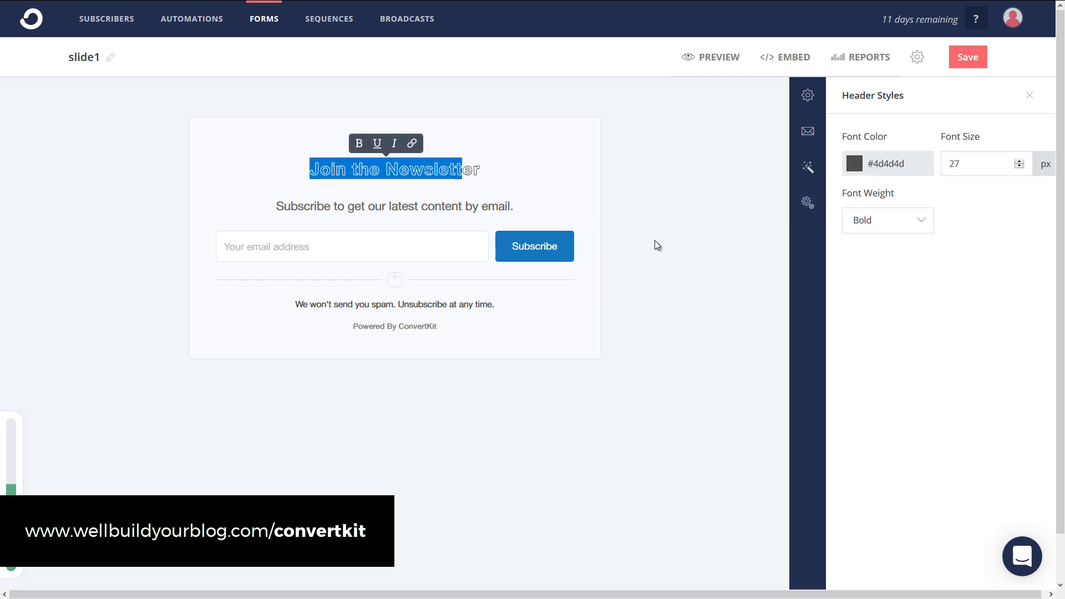
click(538, 249)
click(965, 164)
drag(976, 272, 950, 312)
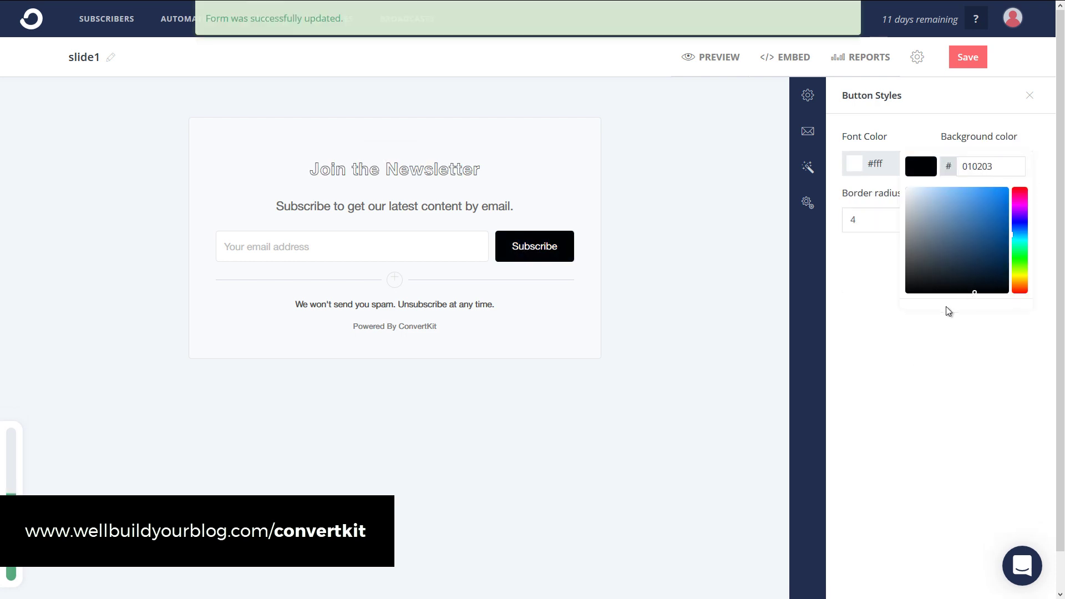
click(958, 440)
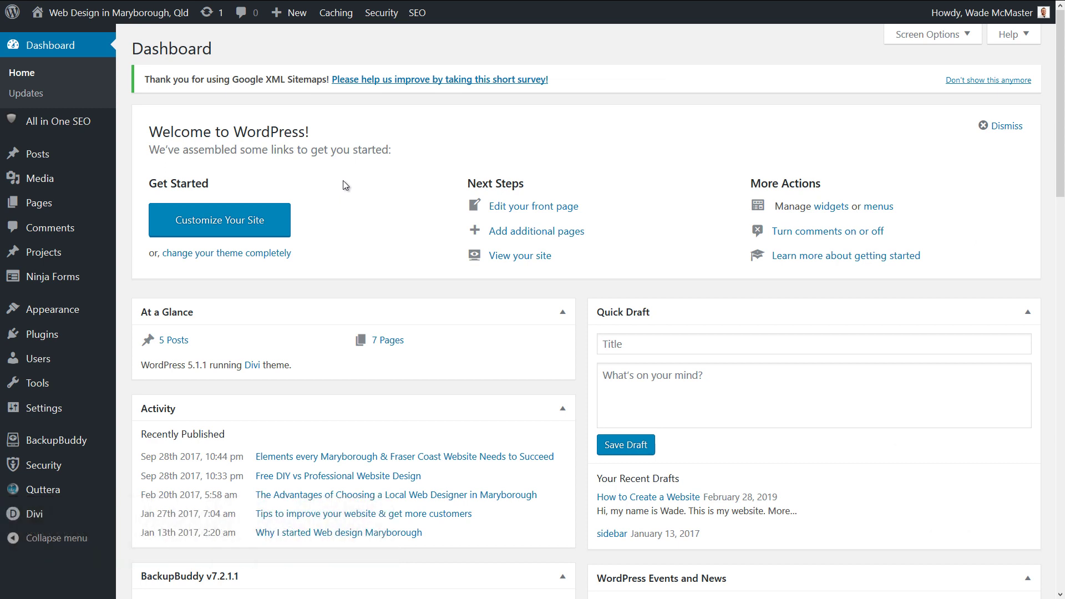
Refresh the ConvertKit forms list, set Default Form to popup1, and save the settings
mouse_move(102, 411)
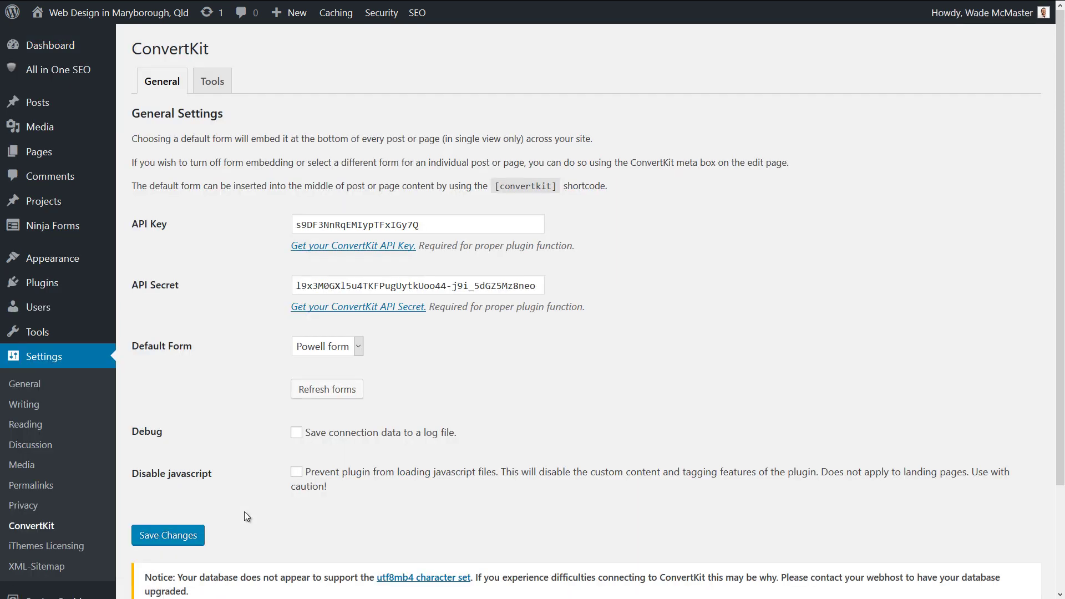
click(337, 393)
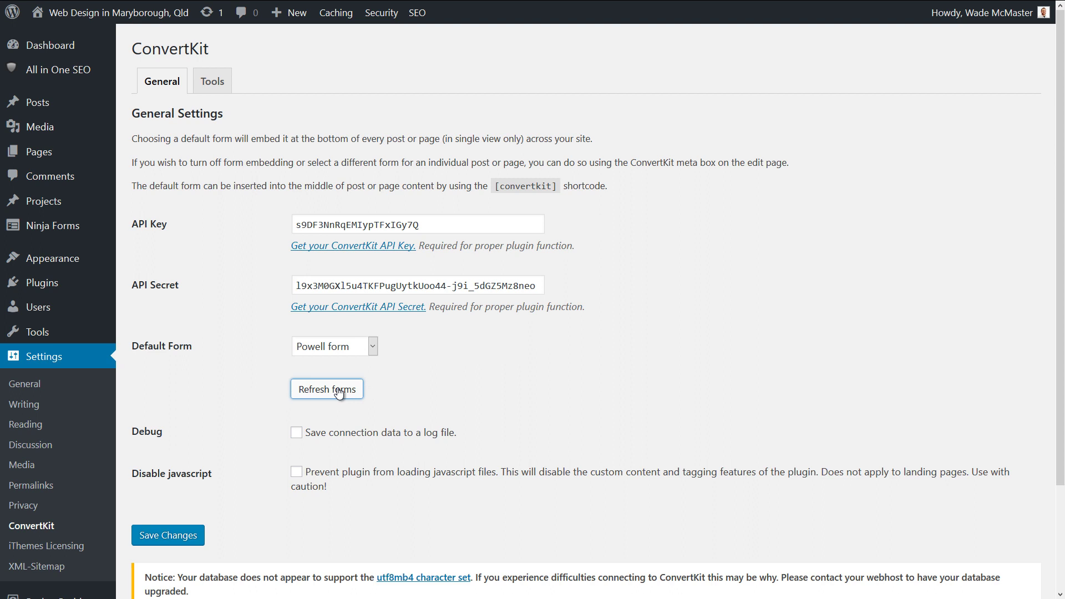
drag(132, 346, 189, 346)
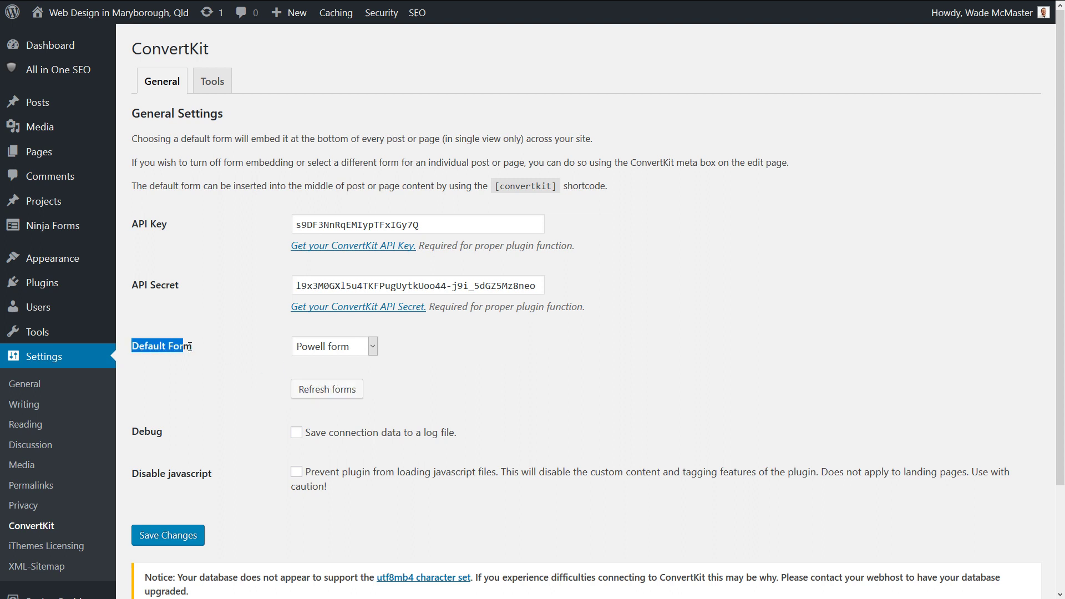
click(356, 352)
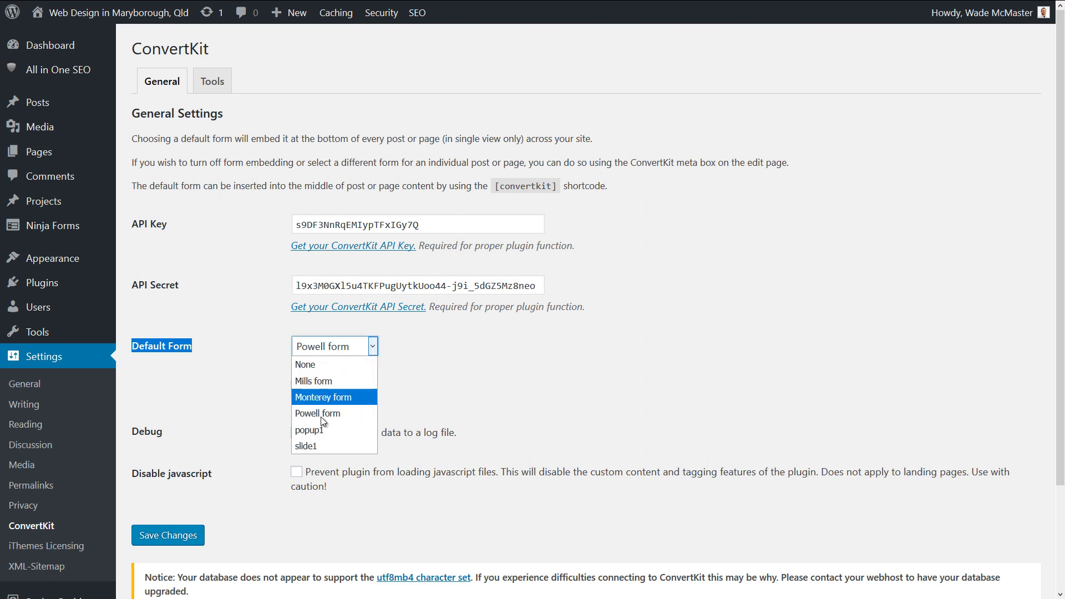
click(321, 432)
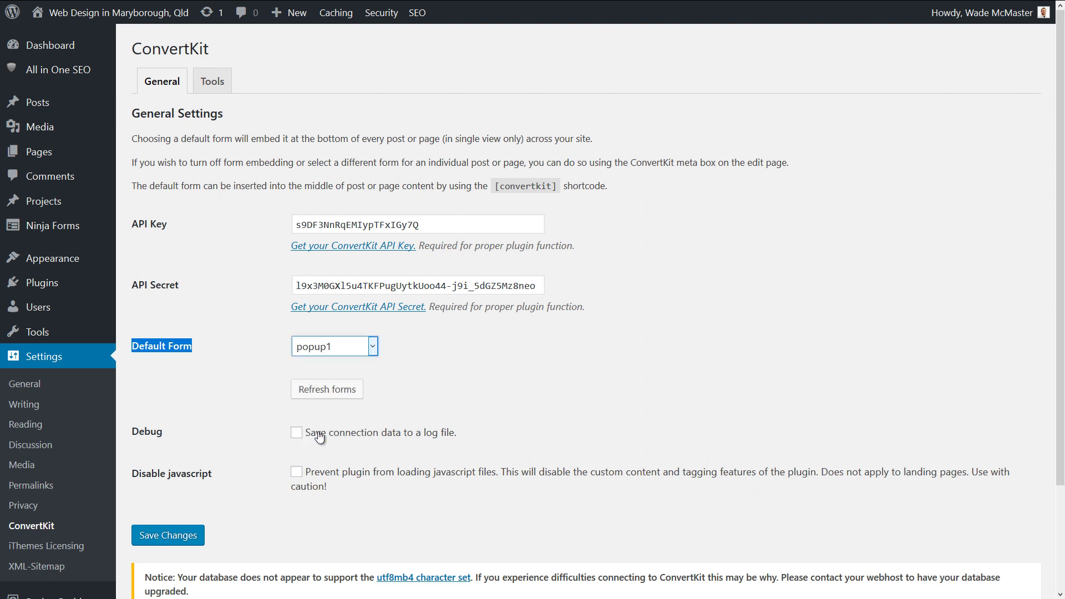
click(166, 535)
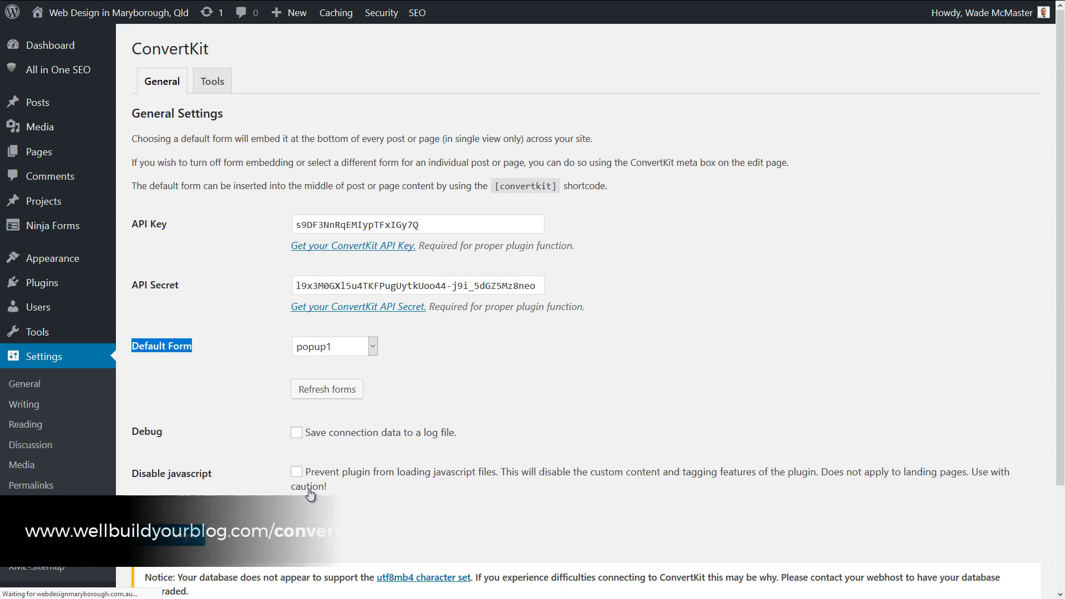
mouse_move(92, 4)
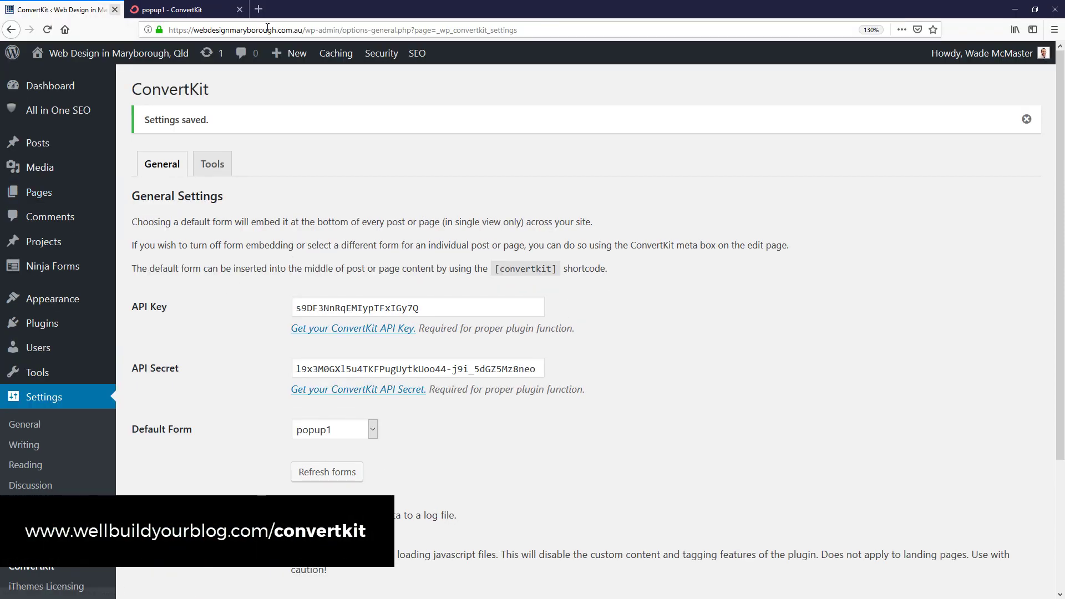
drag(305, 30, 518, 30)
text(blog-posts-articles/)
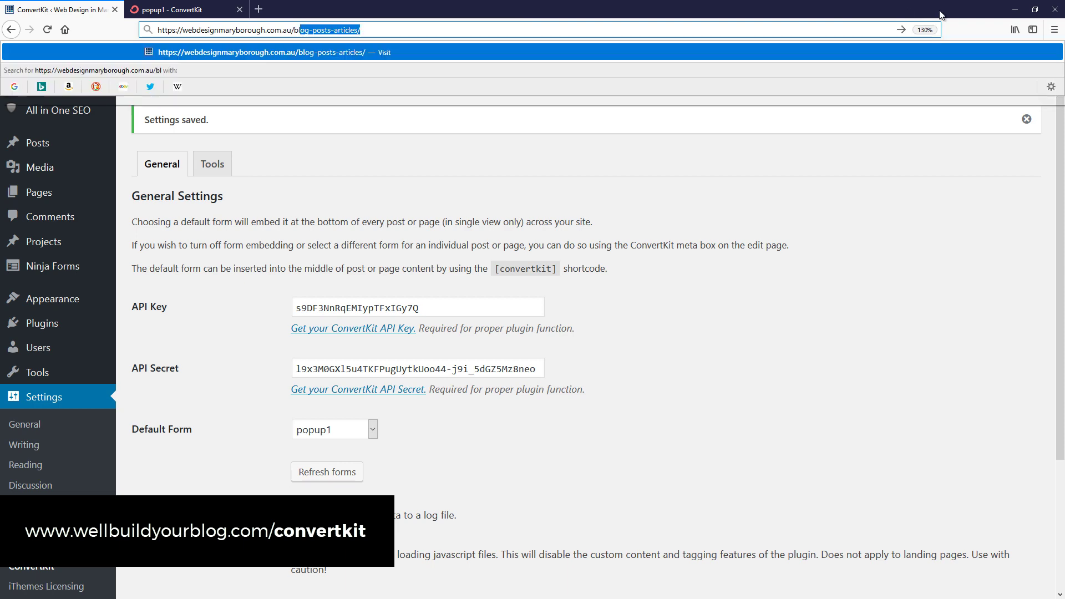
key(Return)
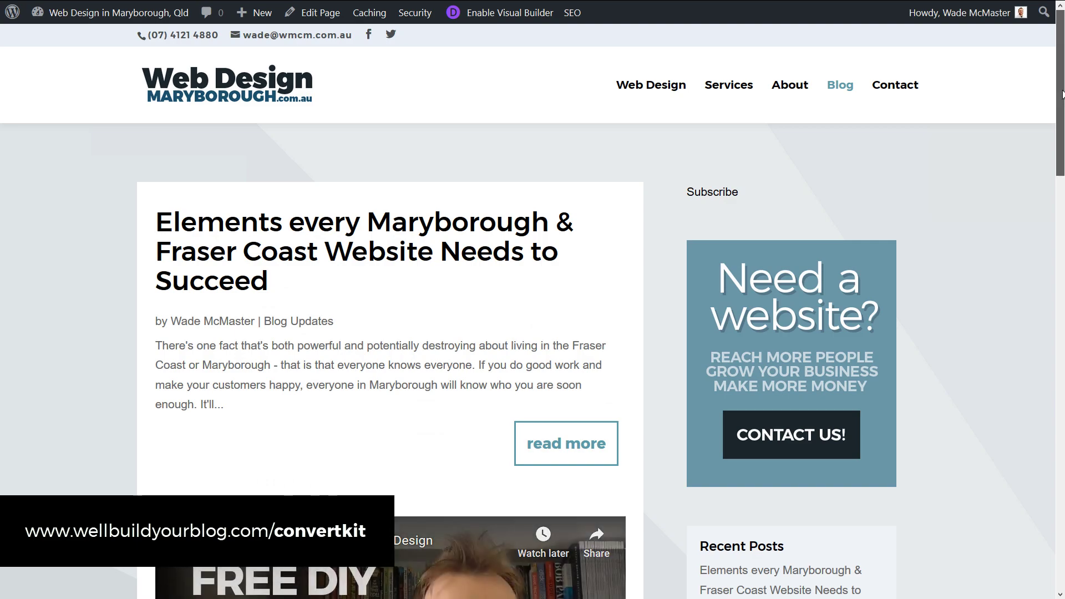
scroll(1063, 90, down, 2)
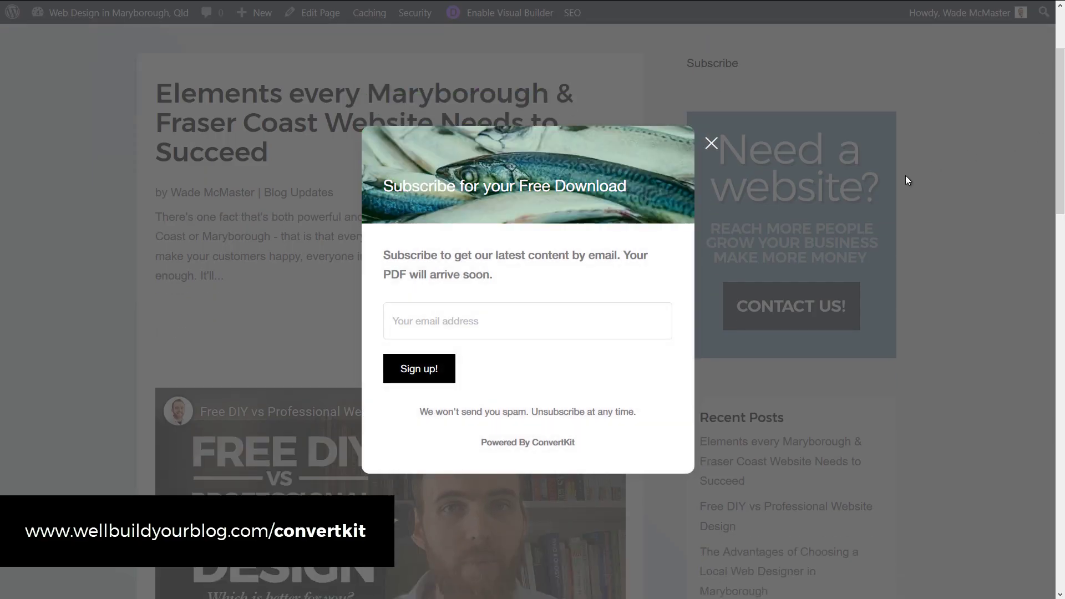
click(714, 144)
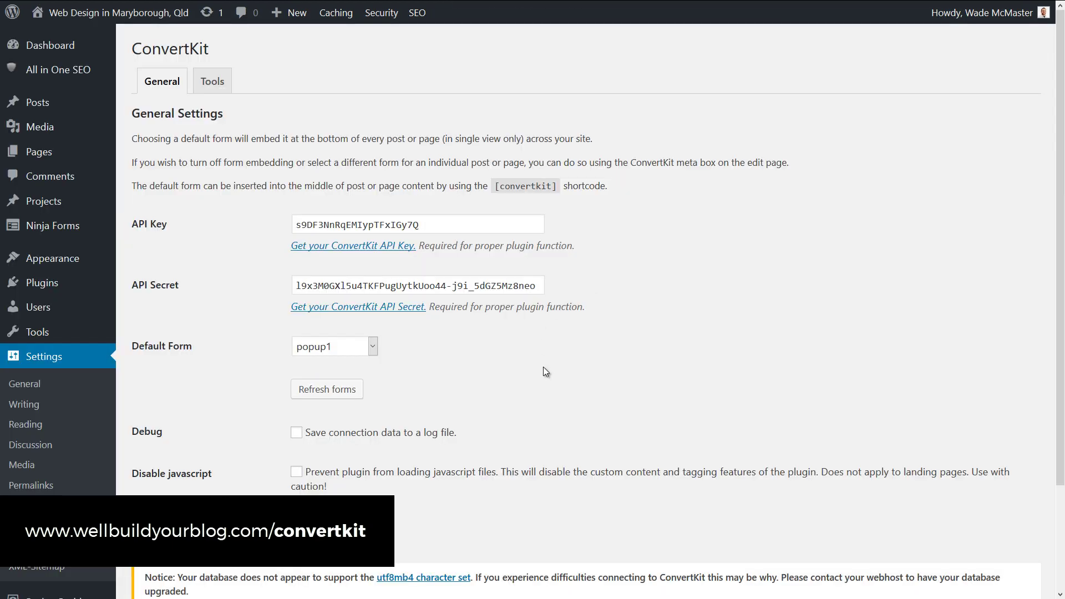
Change the ConvertKit Default Form from popup1 to slide1 and save
click(321, 345)
click(314, 447)
click(568, 434)
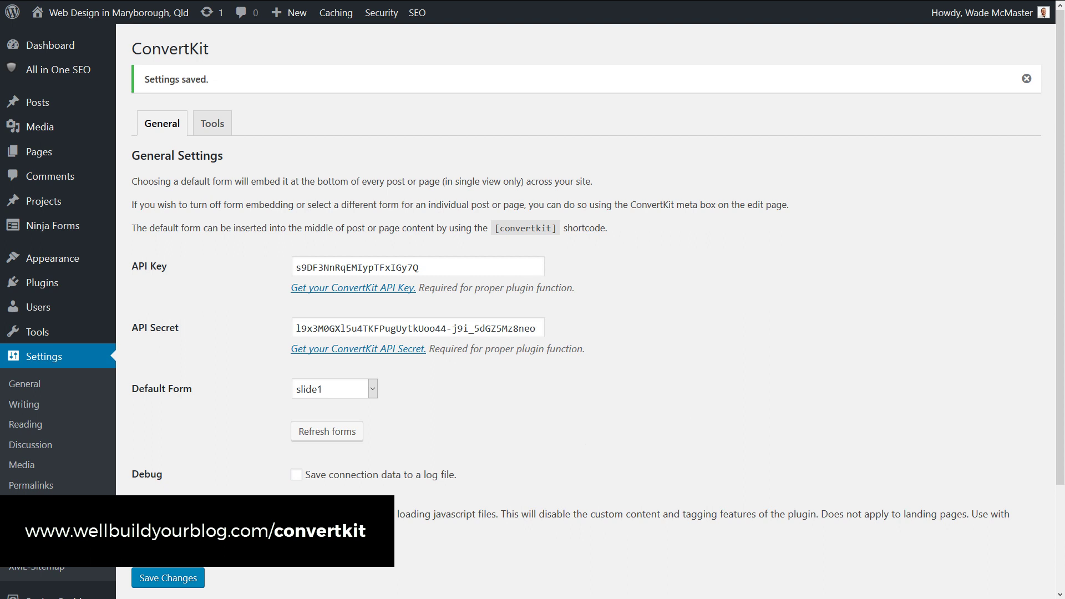
Bring up the blog posts page in Chrome at 110% zoom and scroll down
key(alt+Tab)
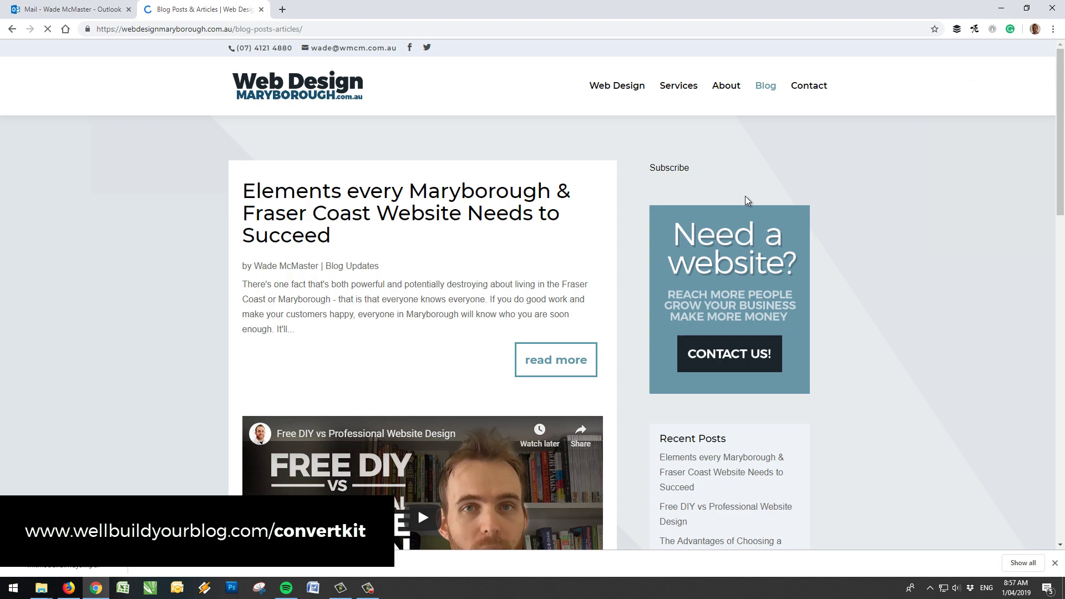
key(ctrl+minus)
key(ctrl+plus)
key(ctrl+plus)
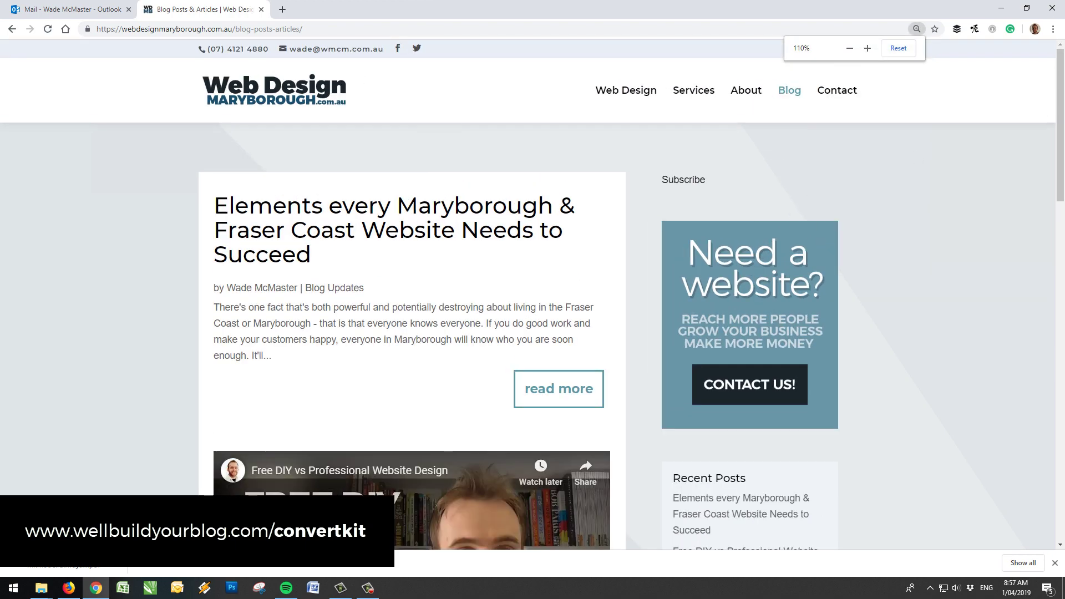
drag(1061, 118, 1060, 389)
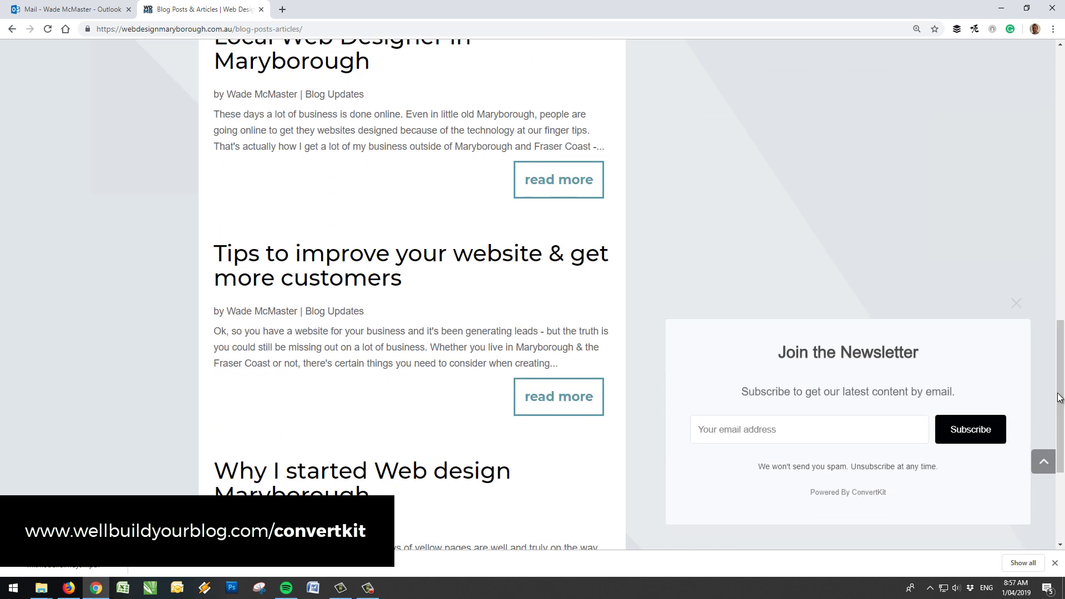
Check the 'Join the Newsletter' slide-in's email field, then close the slide-in
click(803, 419)
drag(781, 351, 884, 430)
click(884, 431)
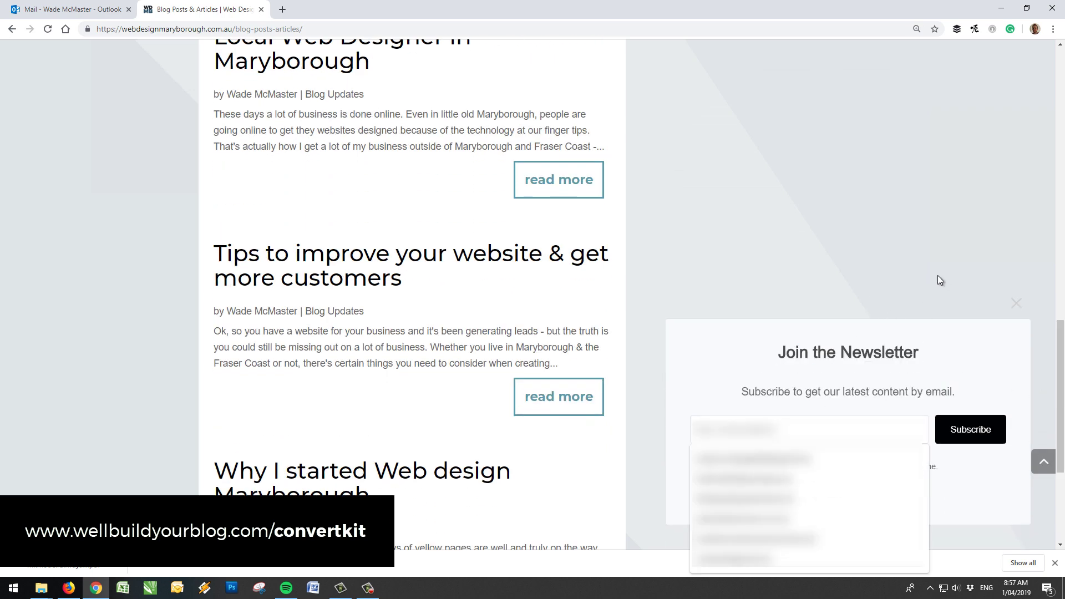
click(786, 329)
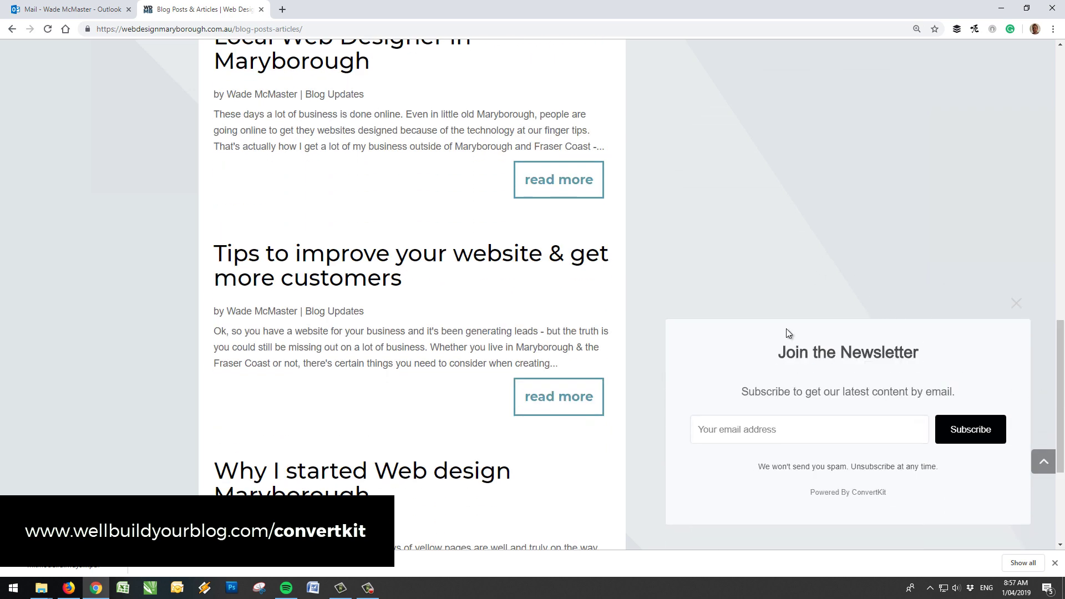
click(1017, 307)
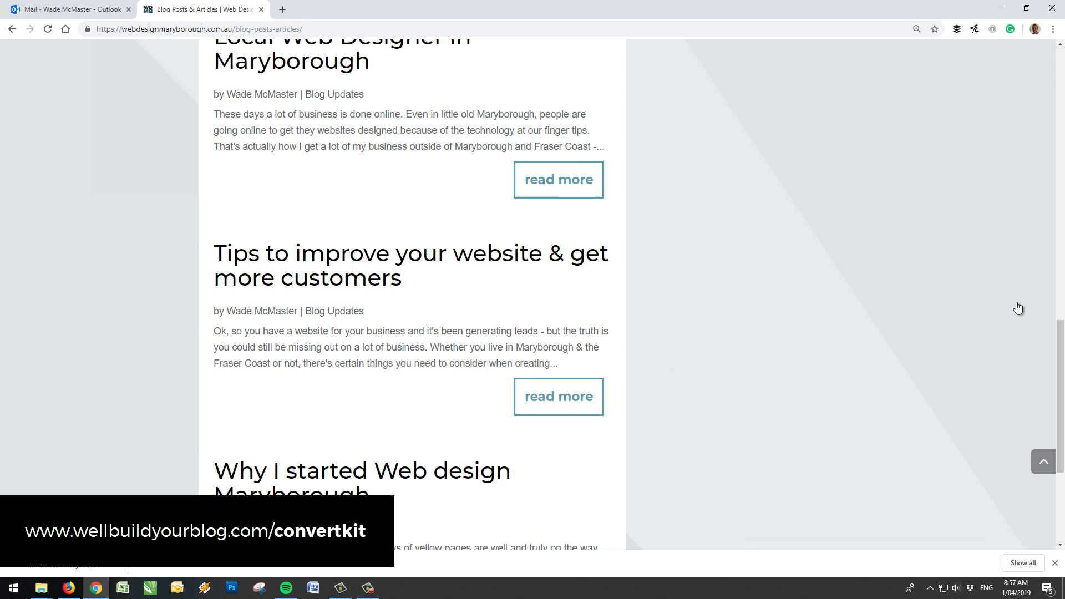